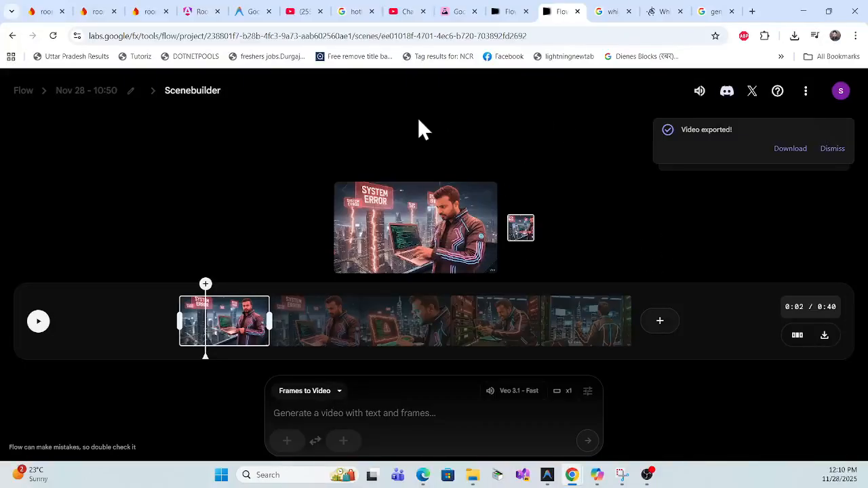
Step: Switch to the DotNet Real world example YouTube channel's videos and examine the newest upload, about Google Opal + Veo 3
left_click(406, 13)
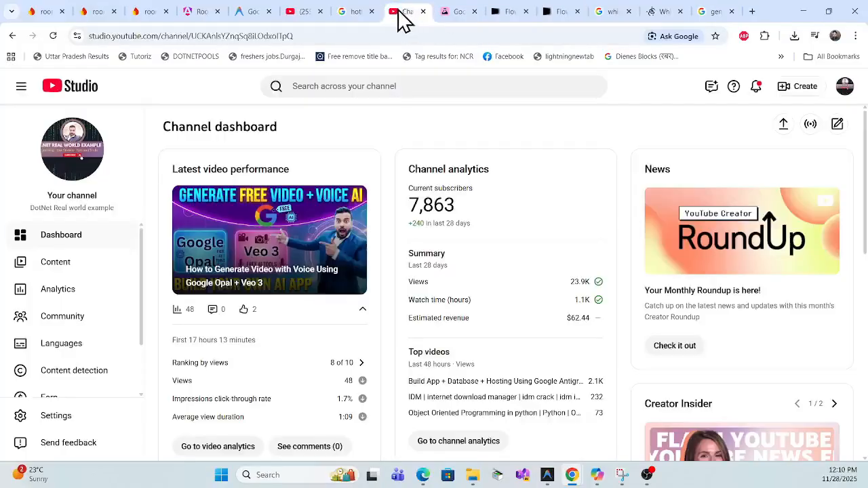
left_click(293, 13)
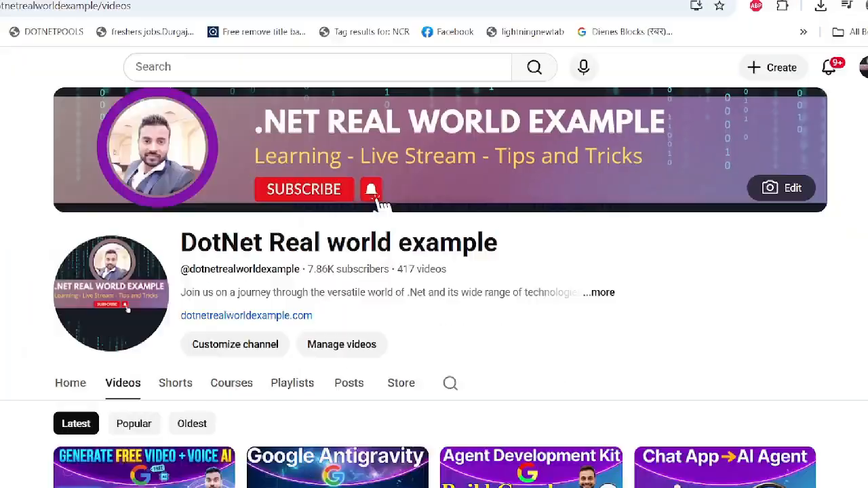
scroll(602, 244, "down", 2)
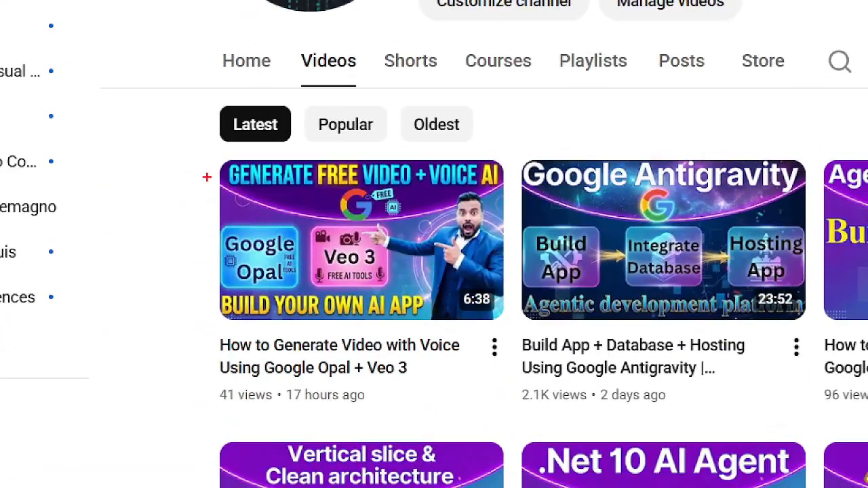
mouse_move(205, 149)
left_mouse_down()
mouse_move(378, 304)
mouse_move(514, 385)
left_mouse_up()
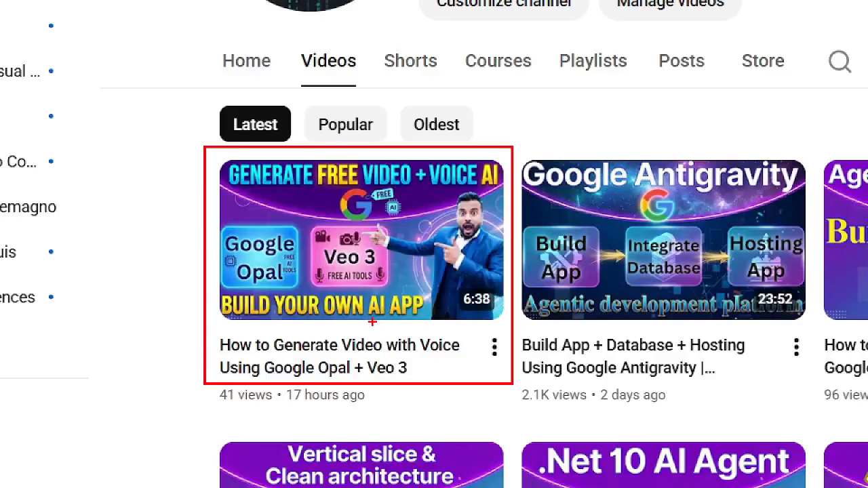
key("Escape")
Step: Look through the channel's older video uploads and return to the channel header
scroll(824, 272, "down", 1)
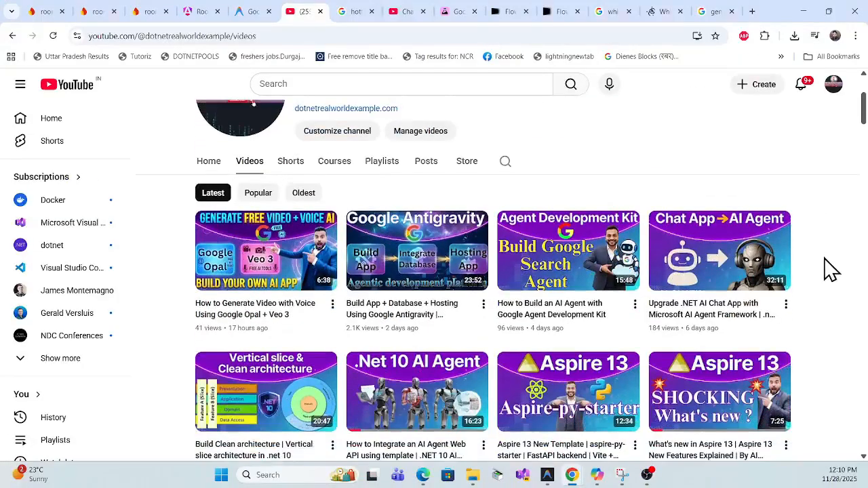
scroll(828, 282, "down", 5)
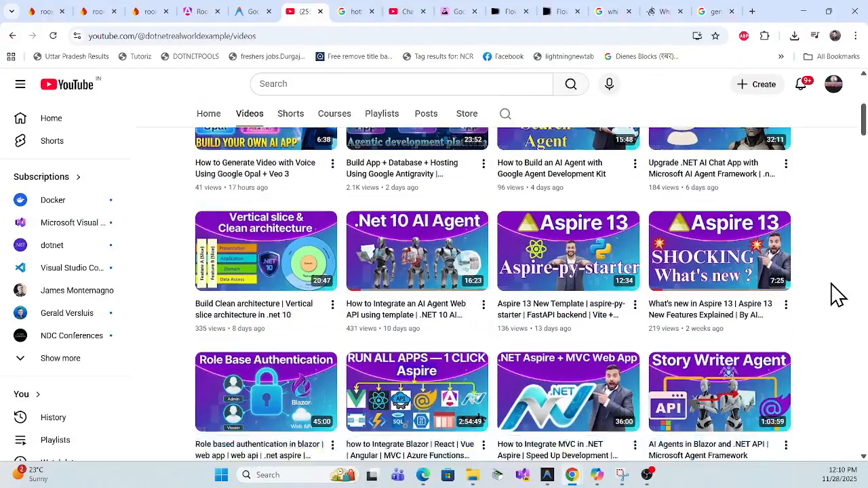
scroll(837, 295, "down", 17)
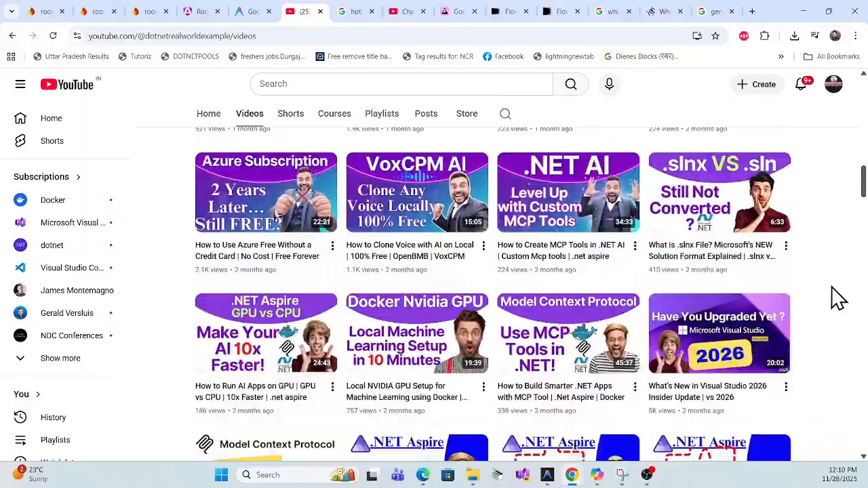
scroll(838, 300, "down", 18)
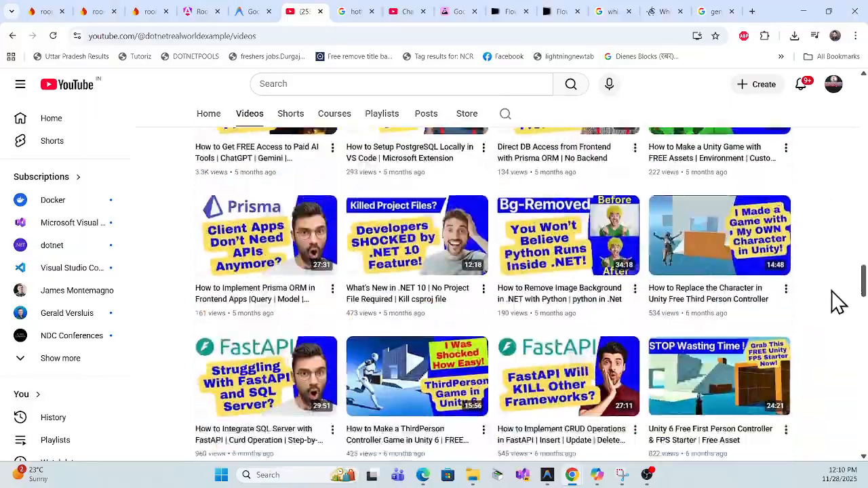
scroll(837, 301, "down", 18)
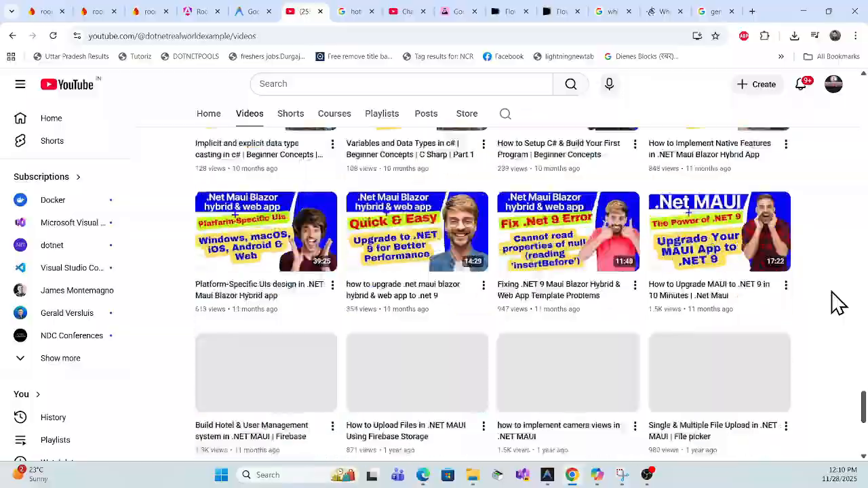
scroll(838, 299, "up", 20)
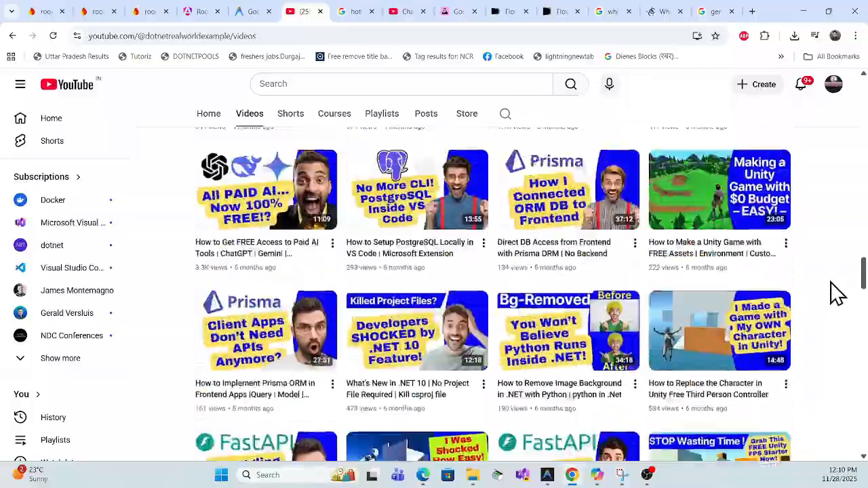
scroll(838, 293, "up", 20)
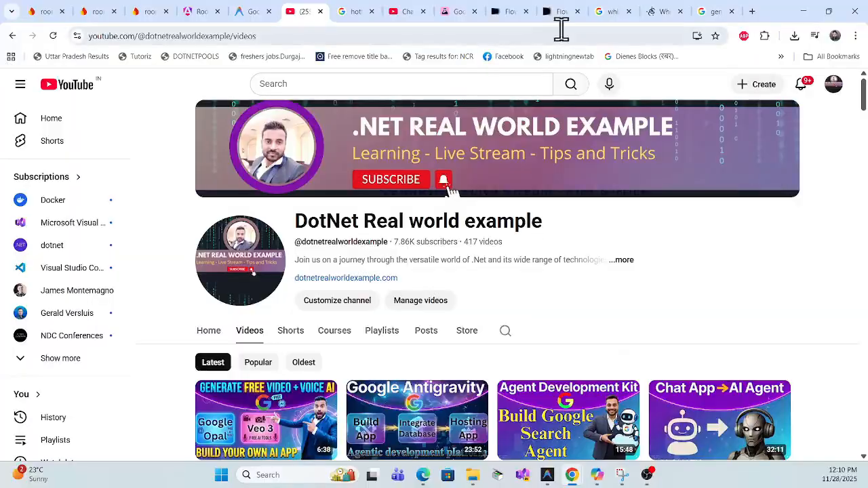
Step: Switch to the Whisk project and examine its subject image, scene and style slots, and generated "SYSTEM ERROR" city images
left_click(661, 12)
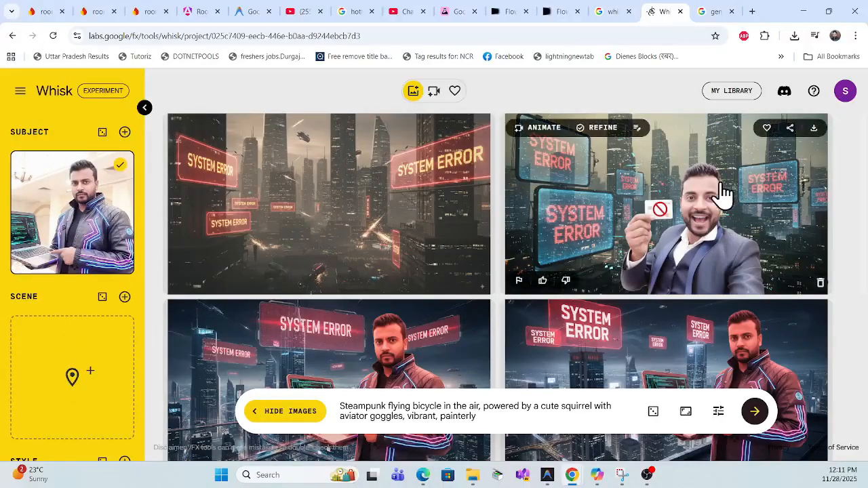
scroll(674, 301, "down", 2)
scroll(673, 309, "up", 2)
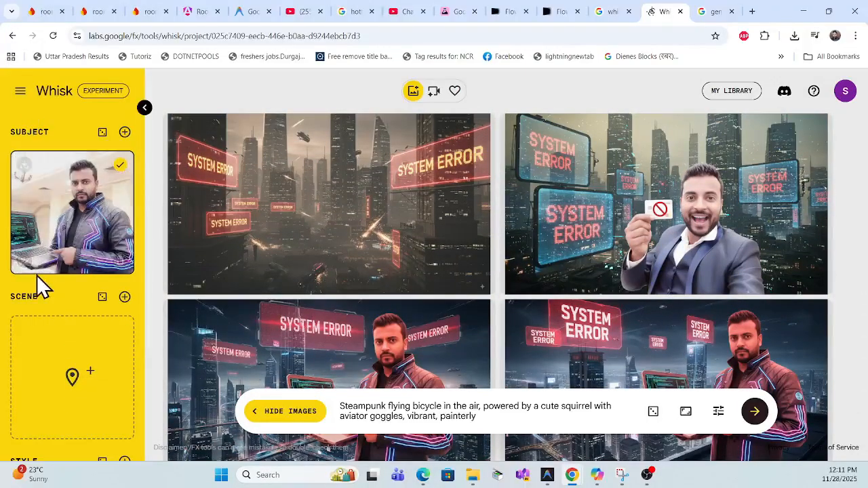
scroll(36, 292, "down", 2)
scroll(41, 305, "up", 2)
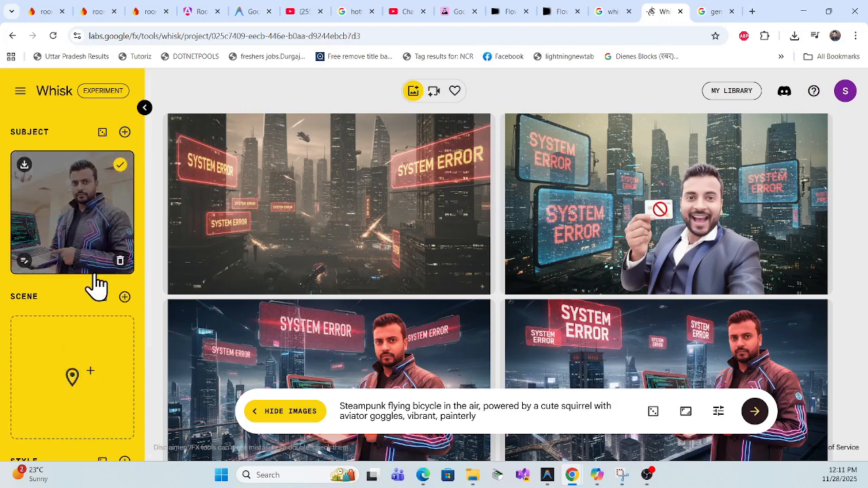
scroll(93, 285, "down", 2)
scroll(72, 379, "up", 2)
scroll(102, 265, "down", 2)
scroll(348, 319, "down", 2)
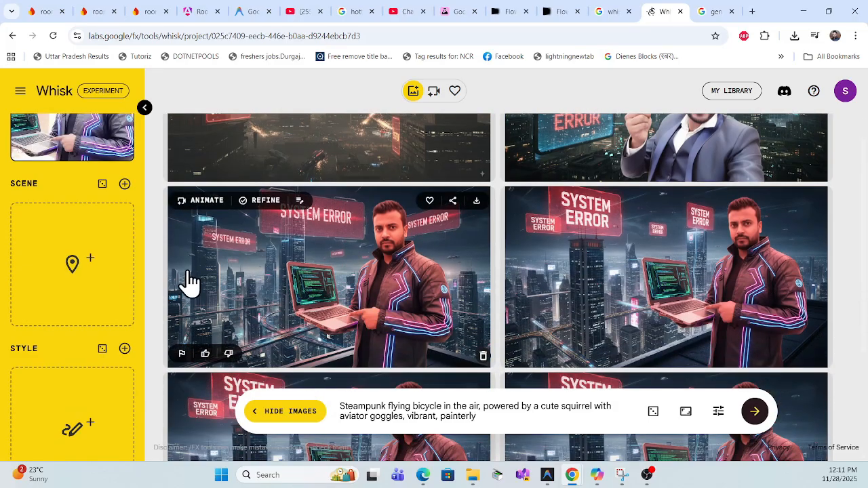
scroll(397, 312, "up", 1)
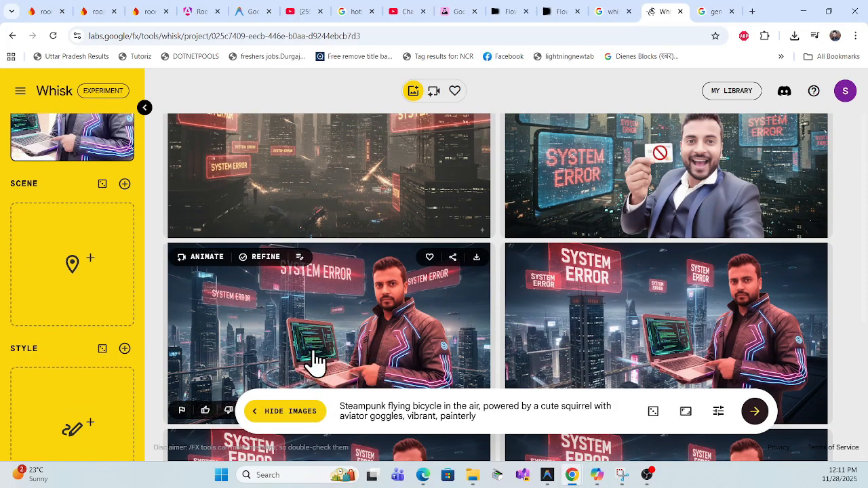
Step: Examine the sample prompt text about a steampunk flying bicycle beneath the generated images in Whisk
left_click_drag(347, 407, 496, 413)
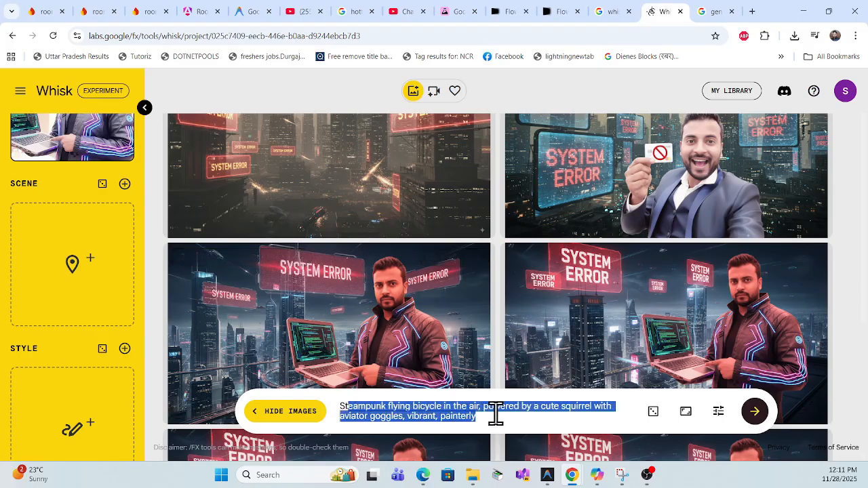
left_click(515, 420)
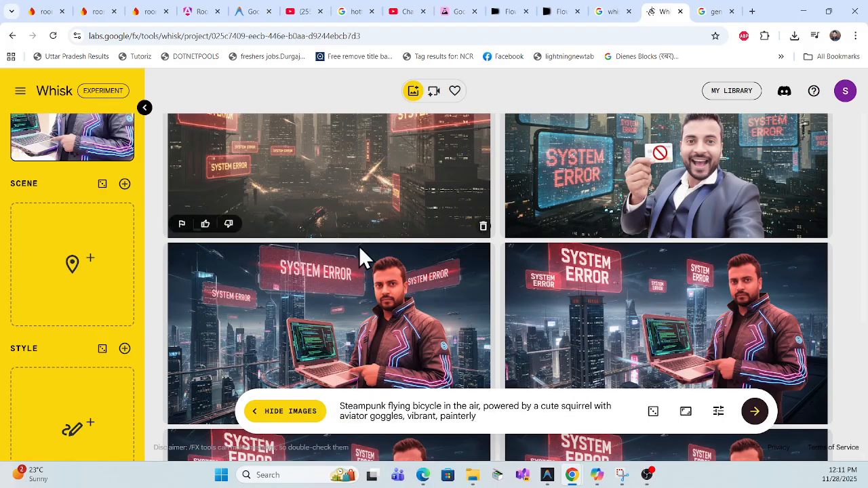
scroll(367, 258, "up", 1)
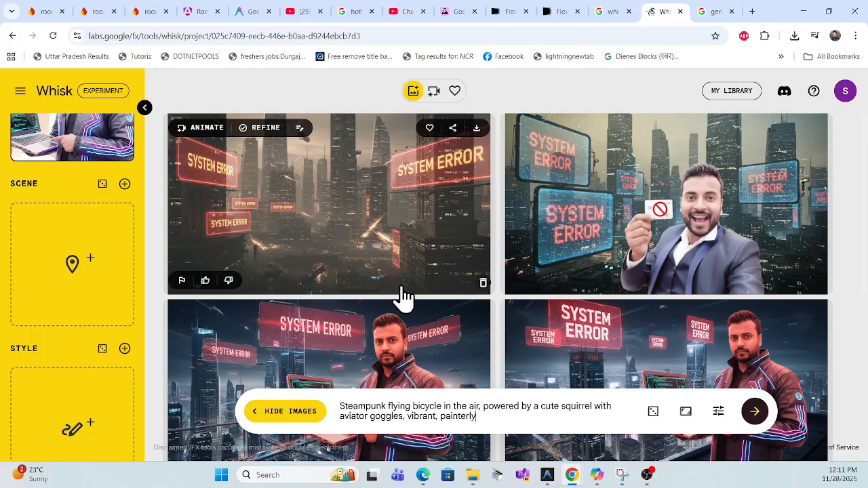
Step: Switch to Copilot, maximize its window and highlight the request for a 40-second story prompt with 8-second scenes
left_click(596, 476)
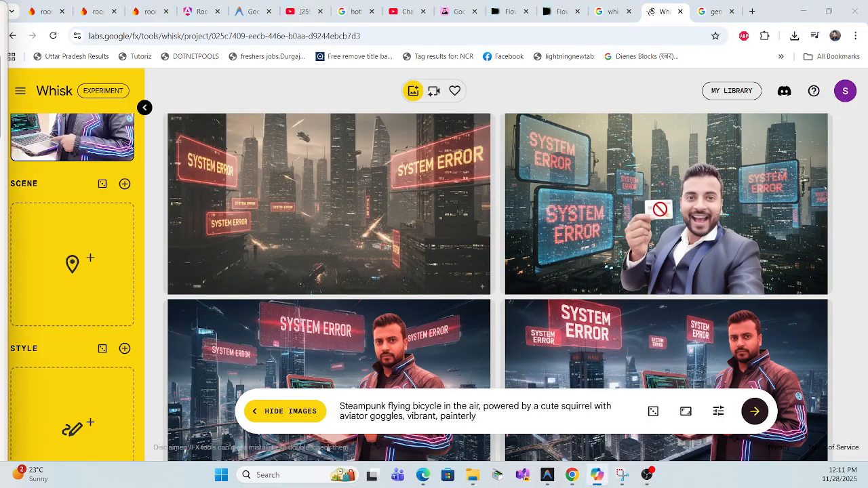
left_click_drag(2, 13, 437, 103)
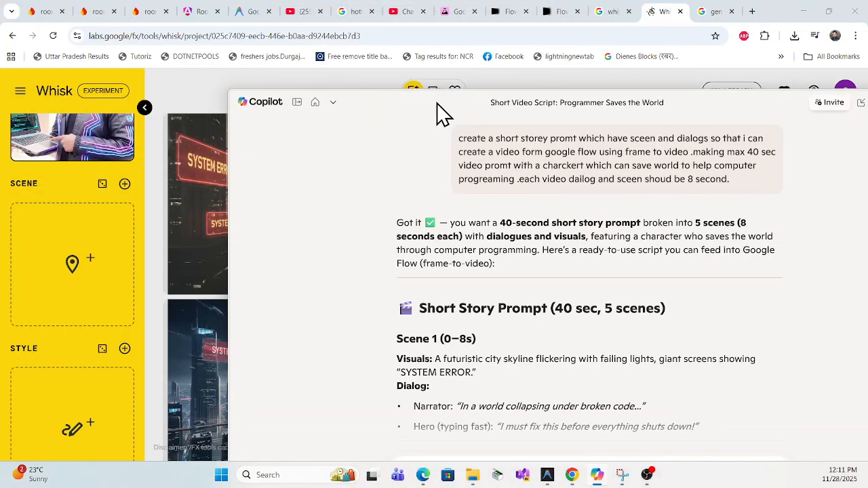
double_click(436, 98)
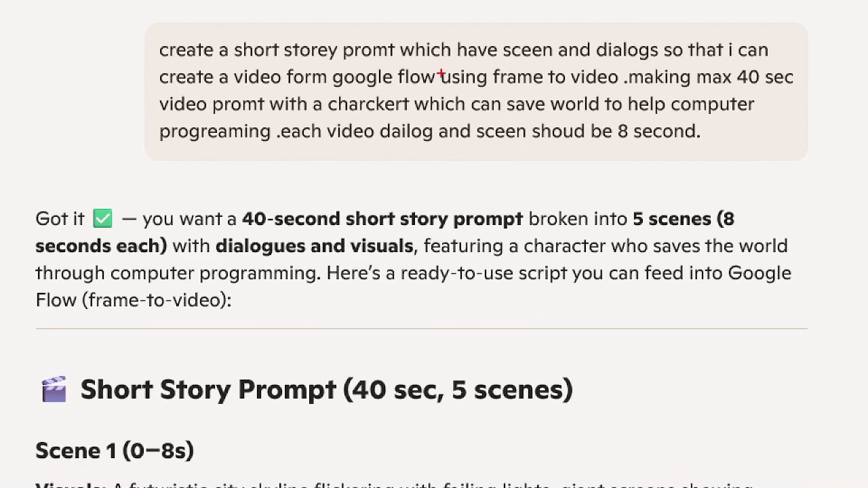
mouse_move(134, 30)
left_mouse_down()
mouse_move(785, 196)
mouse_move(830, 158)
left_mouse_up()
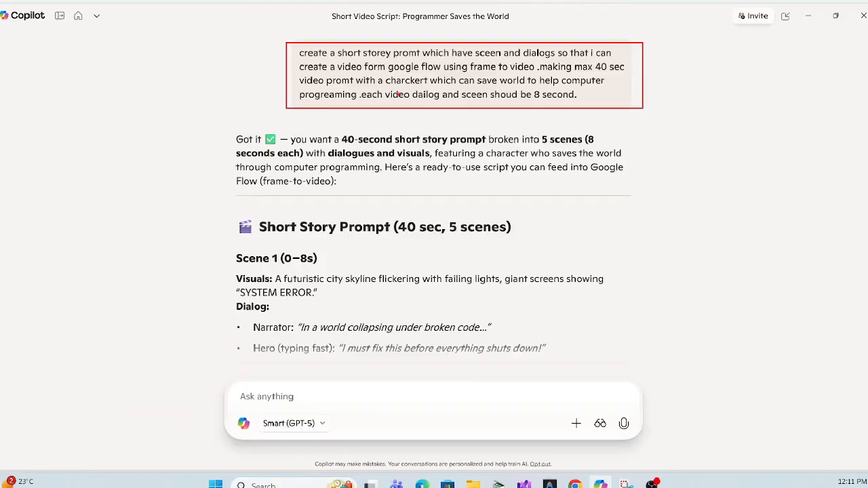
left_click_drag(305, 49, 563, 92)
Step: Read the start of Copilot's reply, including the five-scene heading and the Scene 1 visuals and dialog
scroll(494, 187, "down", 1)
scroll(435, 131, "up", 1)
scroll(429, 130, "down", 1)
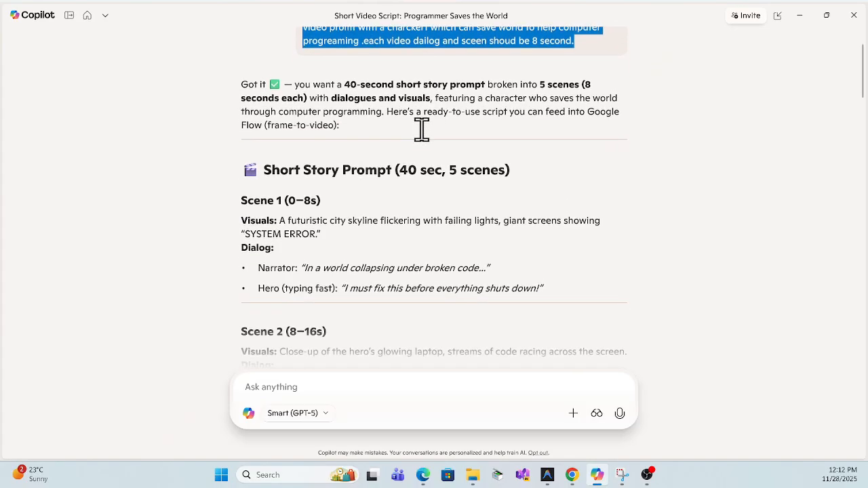
left_click_drag(242, 86, 257, 100)
scroll(254, 197, "down", 1)
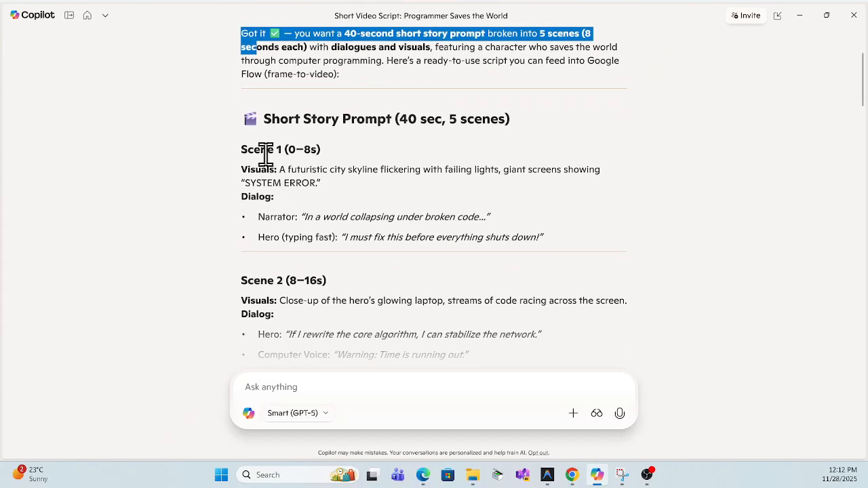
left_click_drag(400, 120, 510, 116)
scroll(378, 155, "down", 1)
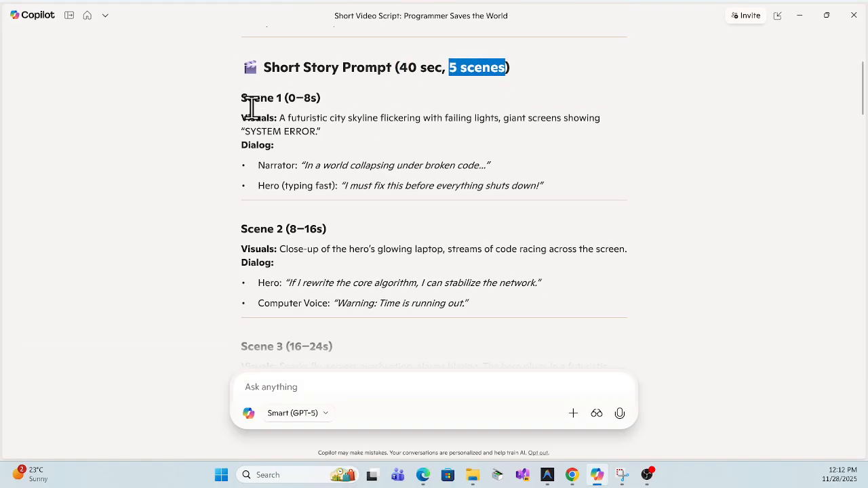
left_click_drag(242, 102, 549, 172)
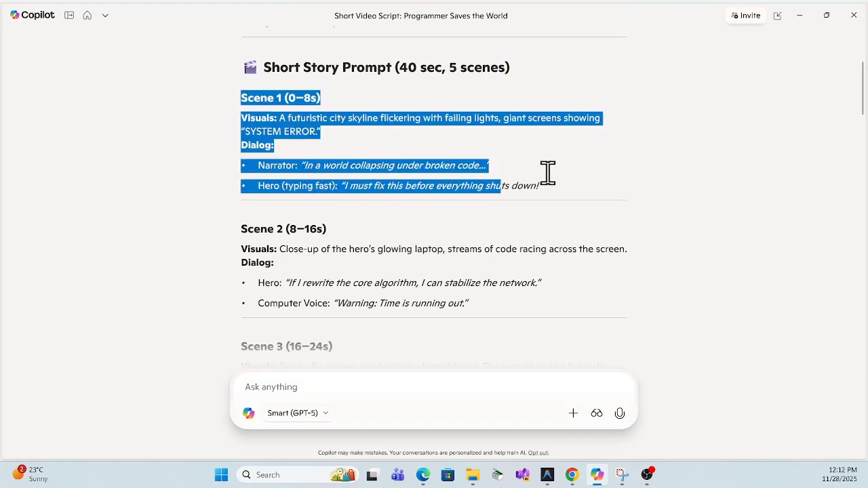
left_click(509, 169)
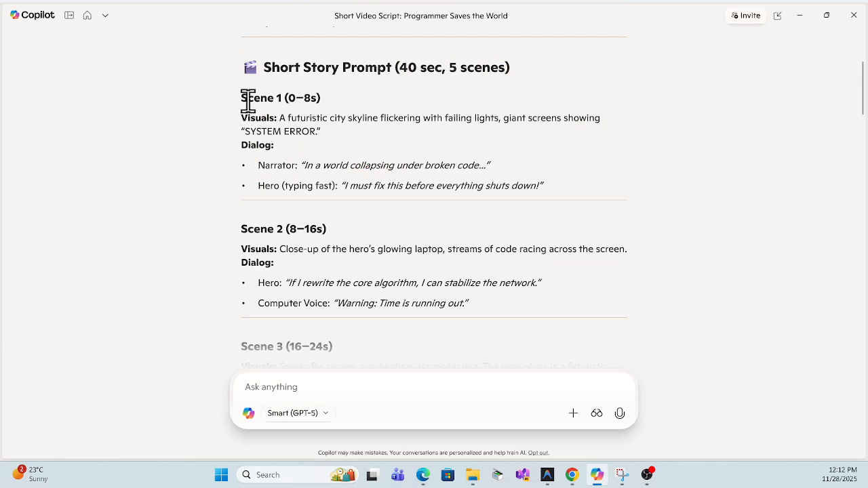
Step: Compare the visuals and dialog of Scene 1 and Scene 2 in the first story script
left_click_drag(248, 102, 359, 281)
scroll(284, 278, "down", 2)
left_click(335, 180)
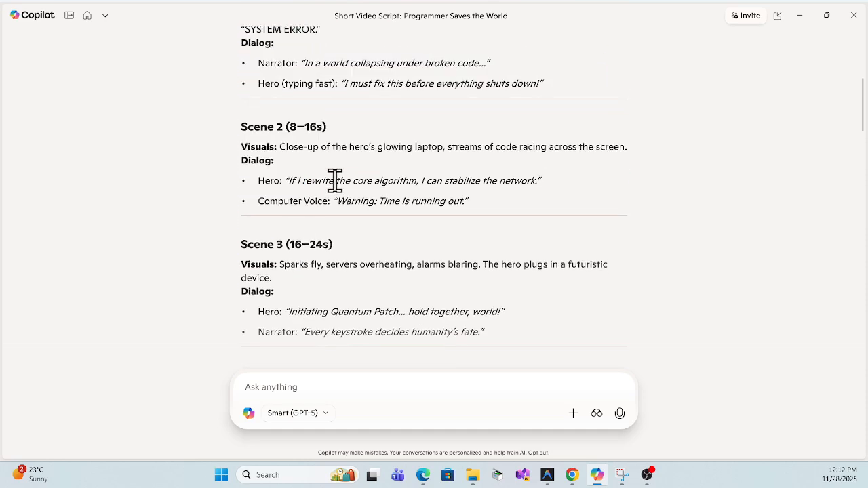
scroll(335, 204, "down", 2)
scroll(349, 204, "up", 4)
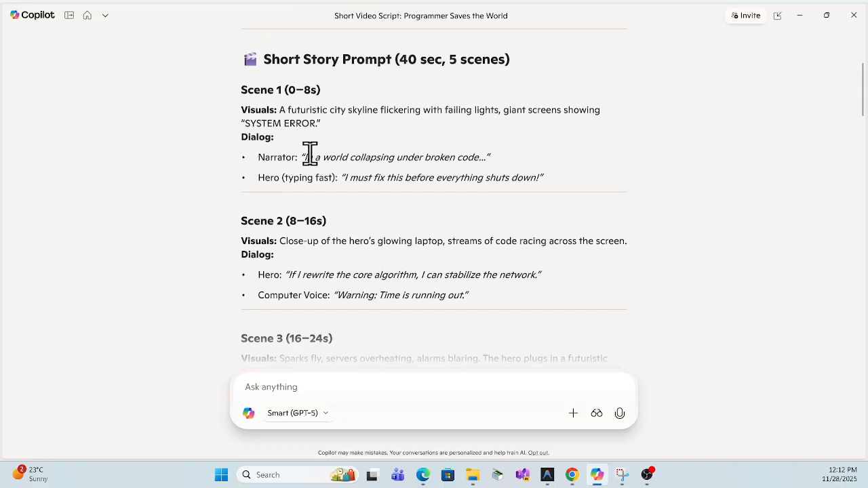
left_click_drag(242, 117, 554, 188)
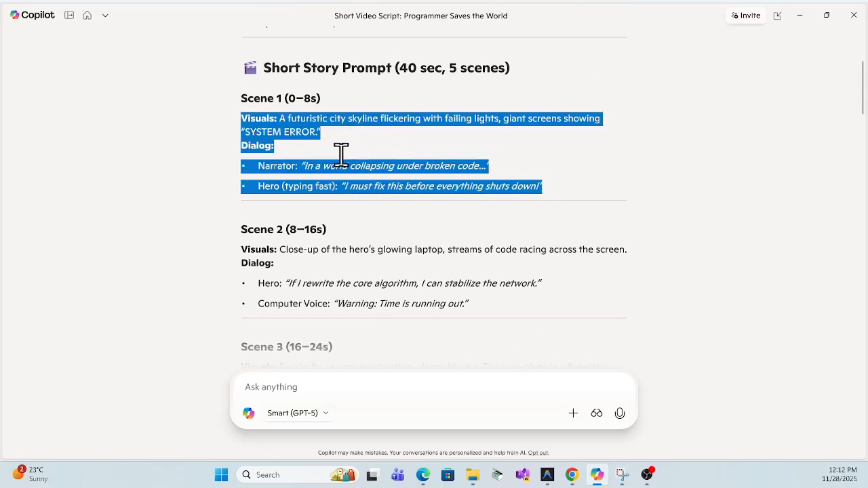
scroll(378, 251, "down", 1)
left_click_drag(245, 176, 346, 251)
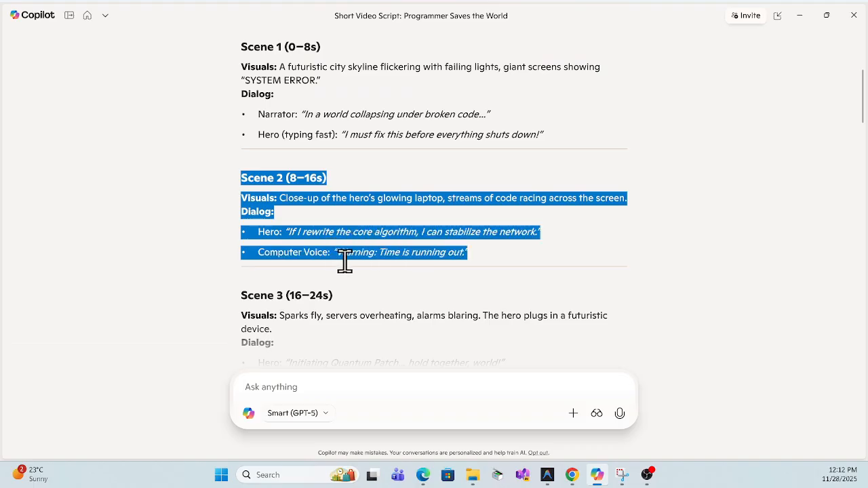
Step: Read the remaining scenes, the follow-up request for a consistent hero, and the revised script's hero description
scroll(488, 249, "down", 4)
scroll(332, 227, "down", 8)
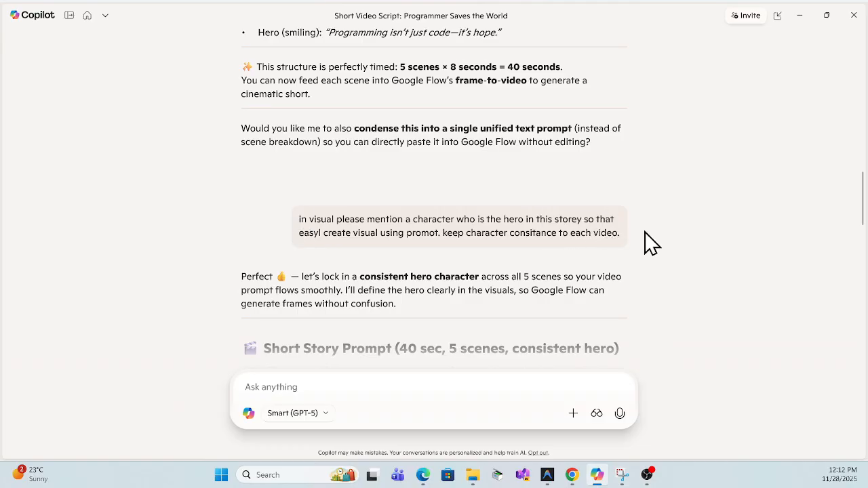
scroll(306, 173, "up", 2)
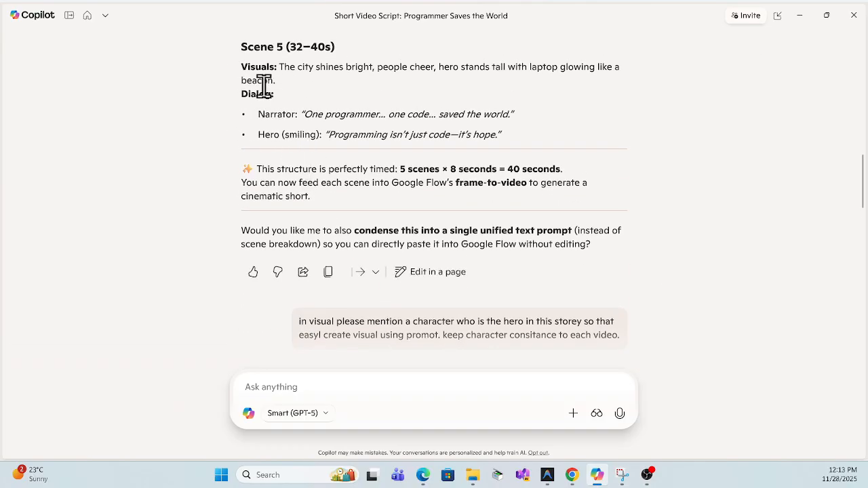
scroll(285, 125, "down", 7)
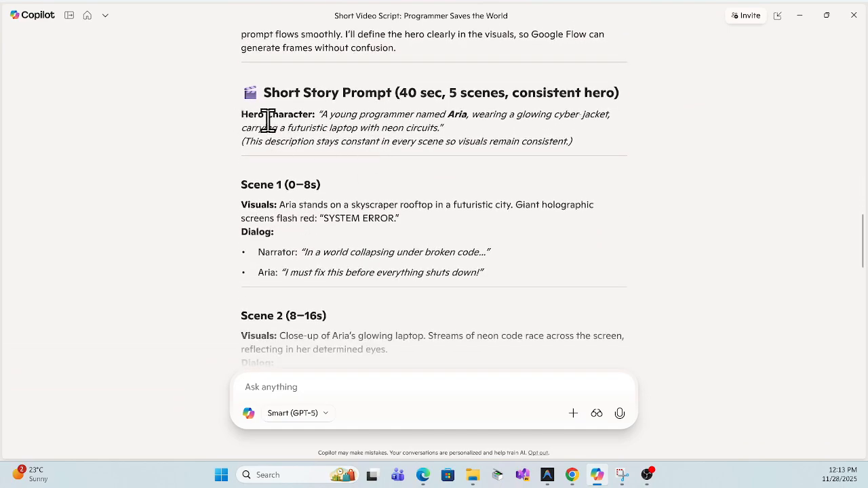
Step: Highlight the hero character description in the revised script and check how the Scene 1 and Scene 2 visuals refer to Aria
left_click_drag(241, 115, 572, 143)
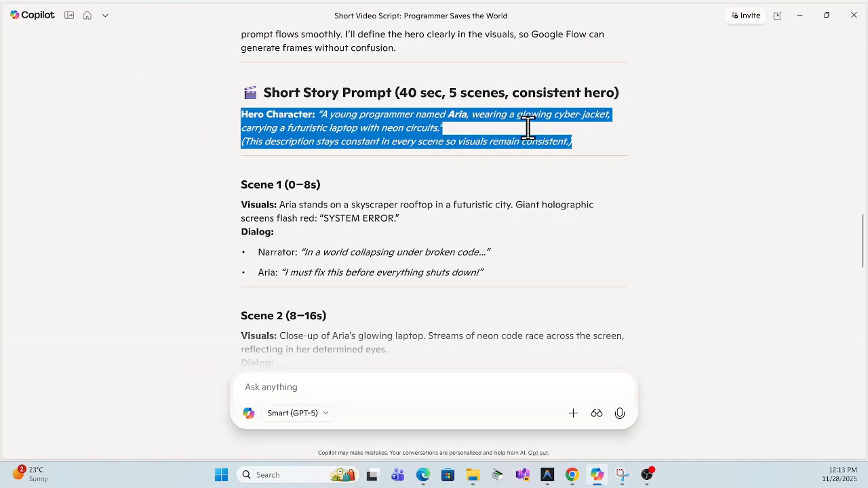
left_click_drag(550, 116, 602, 119)
left_click_drag(271, 128, 440, 128)
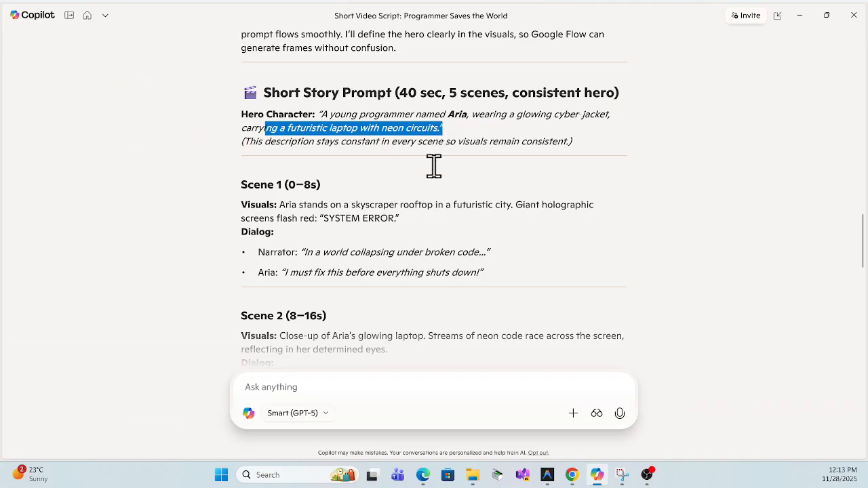
scroll(434, 177, "down", 1)
double_click(284, 153)
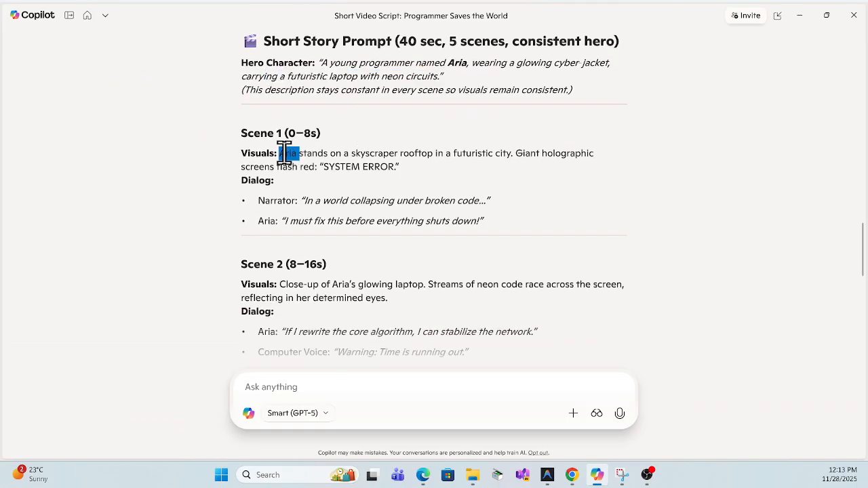
scroll(247, 213, "down", 2)
left_click(314, 182)
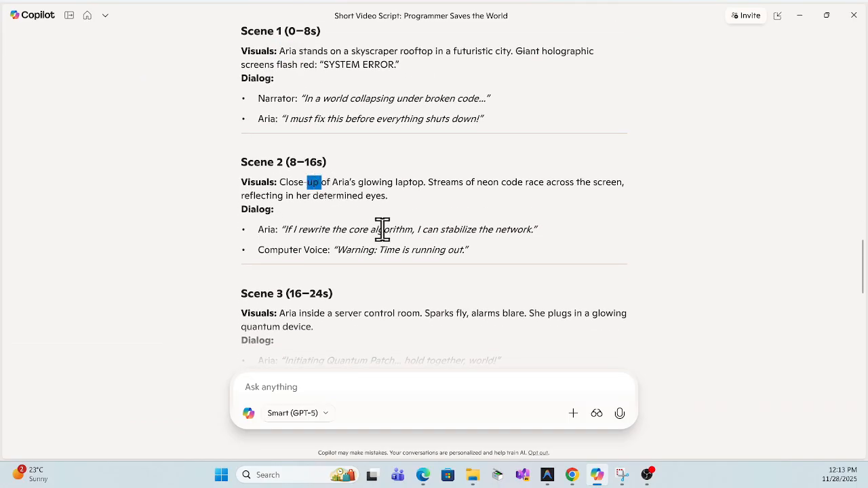
Step: Compare the dialog lines of Scenes 1 and 2, skim the remaining scenes, and highlight the Scene 1 visuals
scroll(367, 238, "down", 3)
scroll(324, 194, "up", 2)
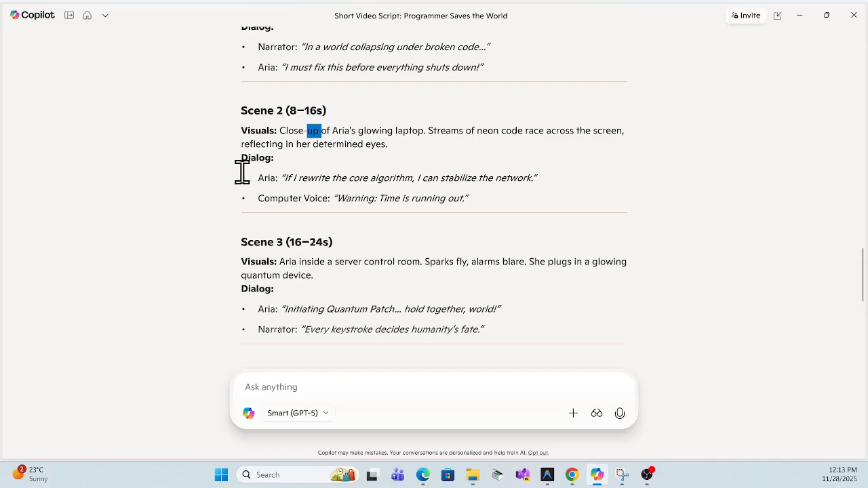
left_click_drag(242, 171, 430, 208)
scroll(303, 176, "up", 2)
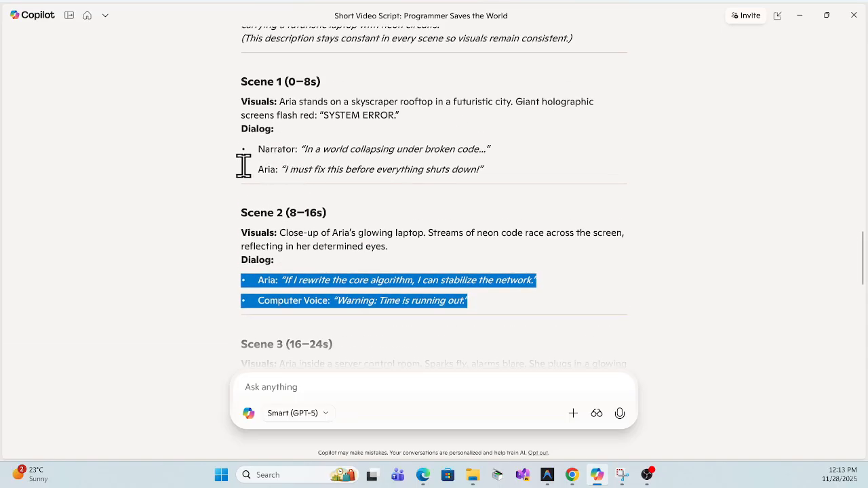
left_click_drag(245, 146, 249, 169)
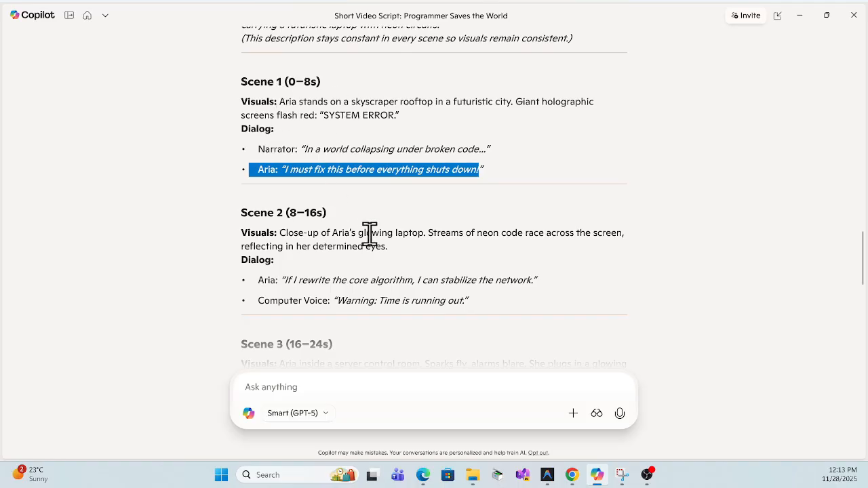
scroll(370, 234, "down", 8)
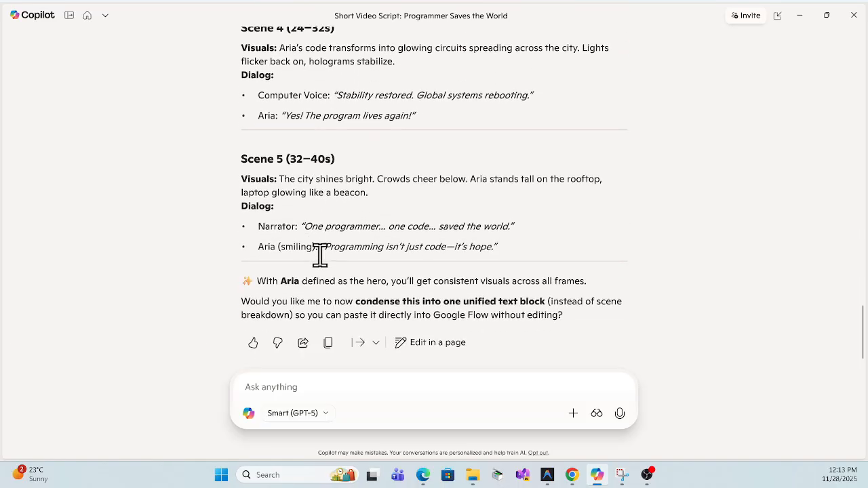
scroll(319, 255, "up", 9)
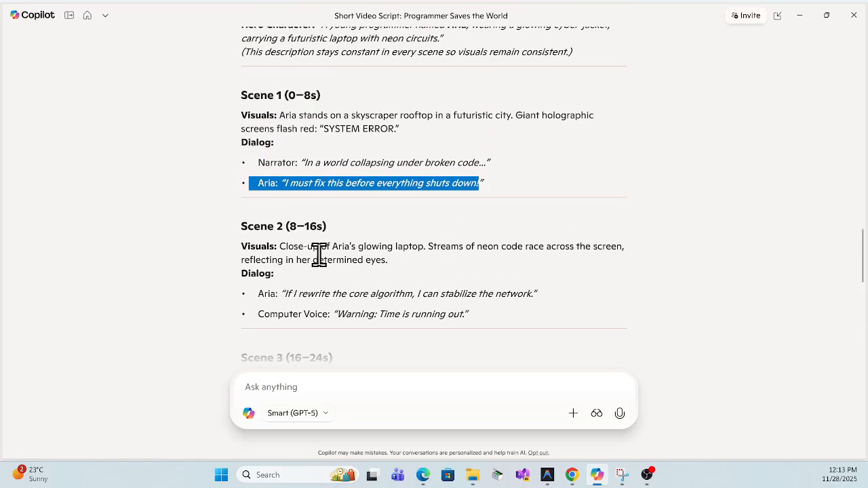
scroll(344, 249, "down", 1)
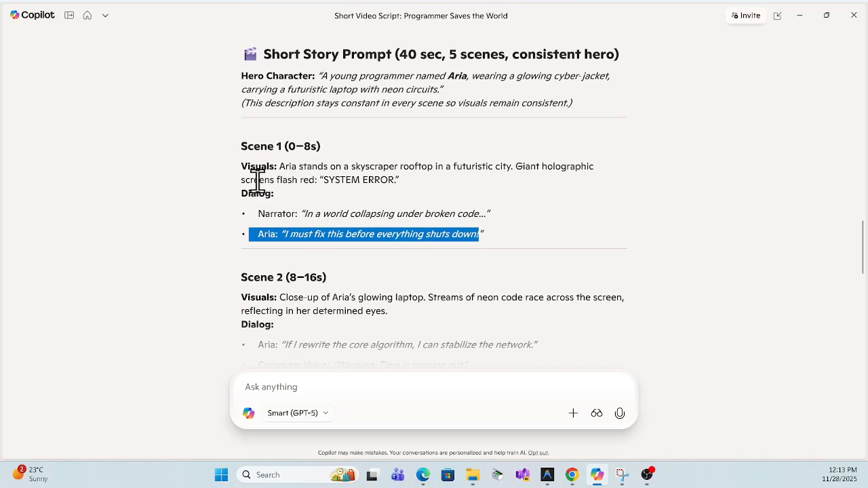
left_click_drag(276, 160, 416, 175)
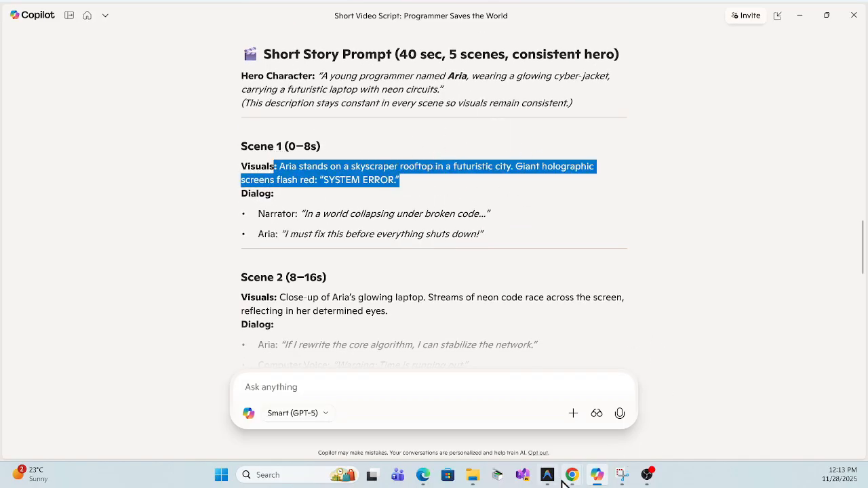
Step: Switch to Whisk in Chrome and inspect the Scene 1 rooftop image of the hero together with the prompt behind it
mouse_move(572, 474)
left_click(530, 418)
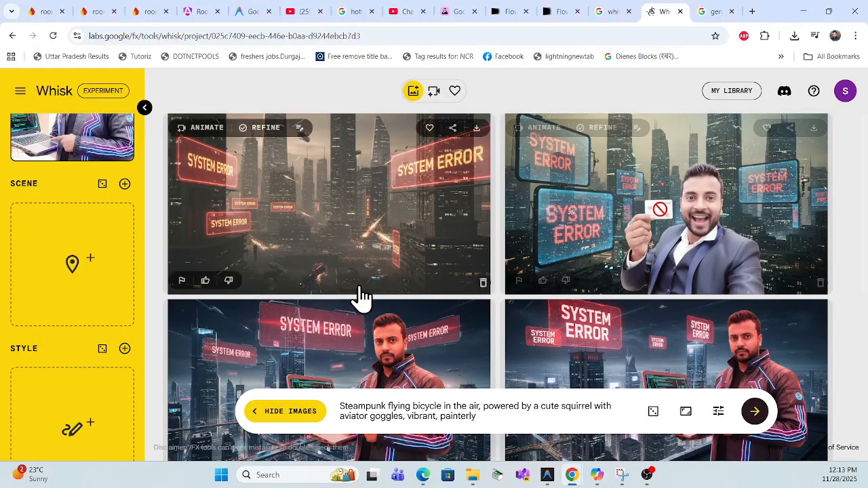
scroll(275, 261, "down", 2)
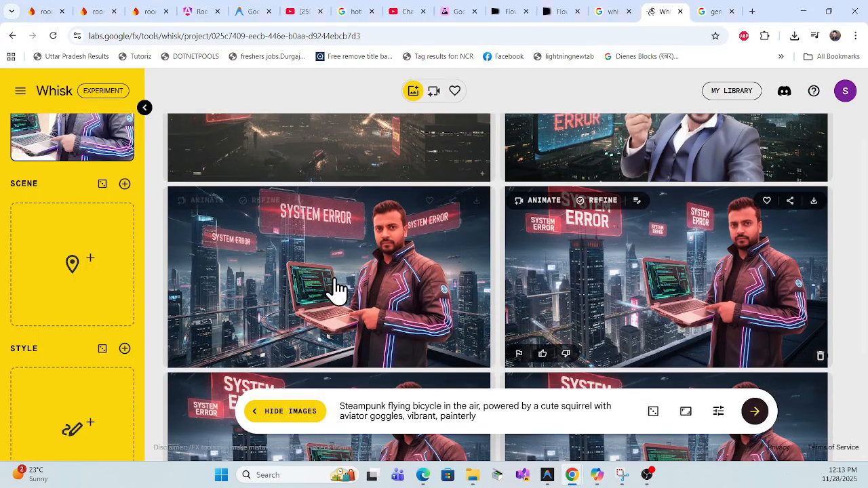
left_click(256, 288)
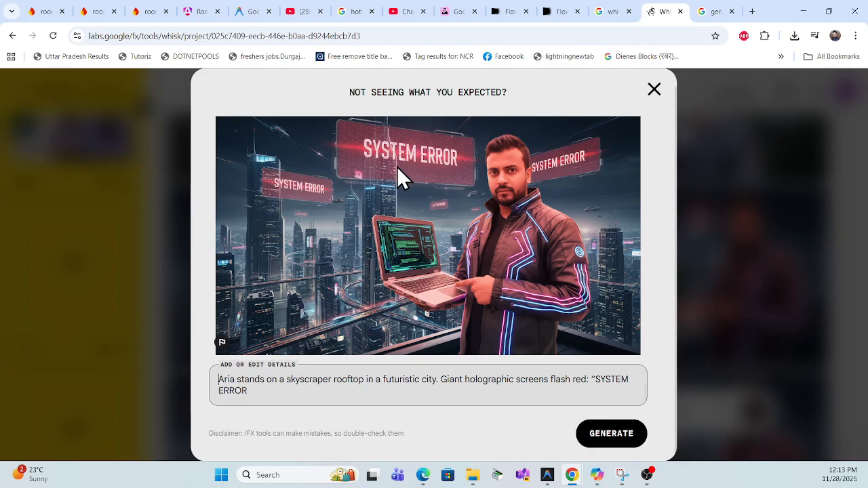
key("Escape")
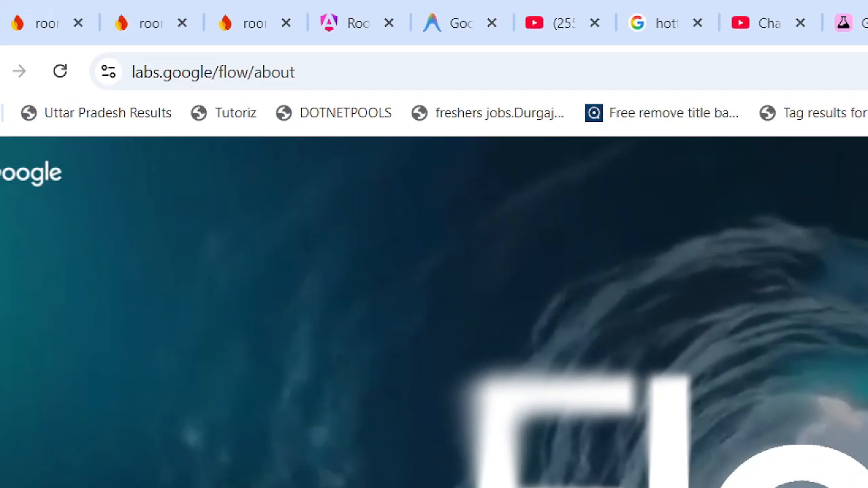
Step: Point out the Flow address labs.google/flow/about and launch the Flow creation tool from its landing page
mouse_move(80, 36)
left_mouse_down()
mouse_move(347, 112)
mouse_move(398, 101)
mouse_move(393, 95)
left_mouse_up()
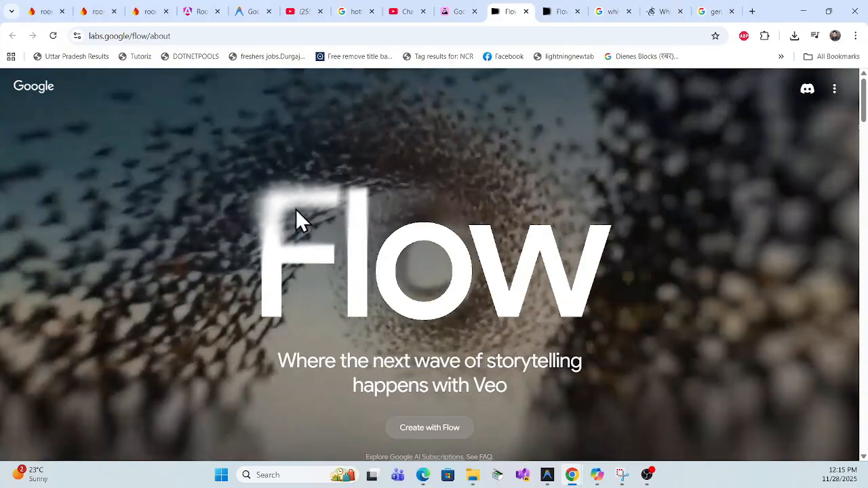
scroll(437, 319, "down", 5)
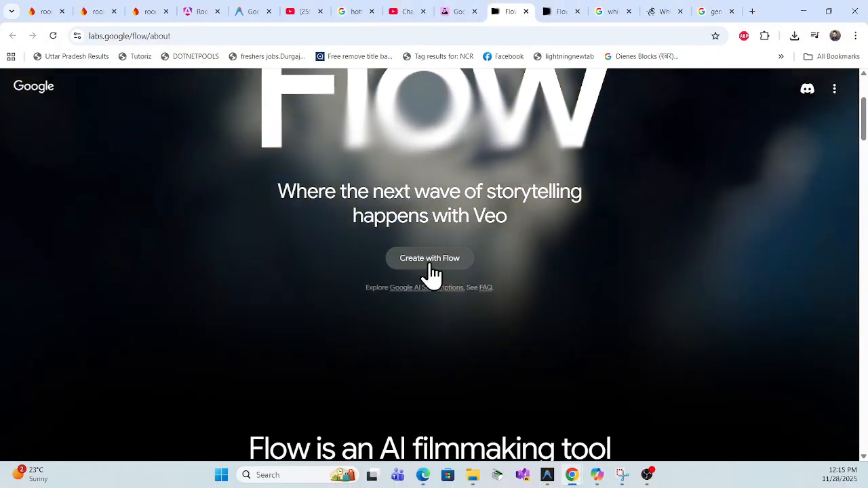
left_click(430, 265)
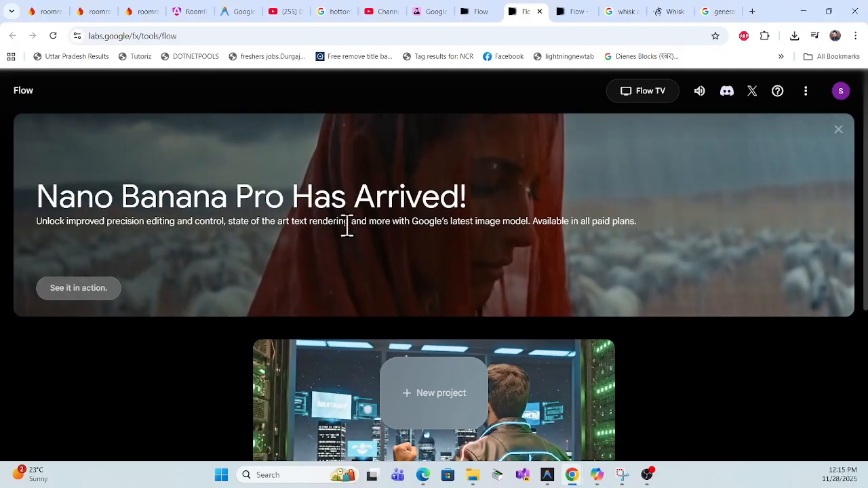
Step: Look over the existing project in Flow and create a new project
scroll(442, 306, "down", 4)
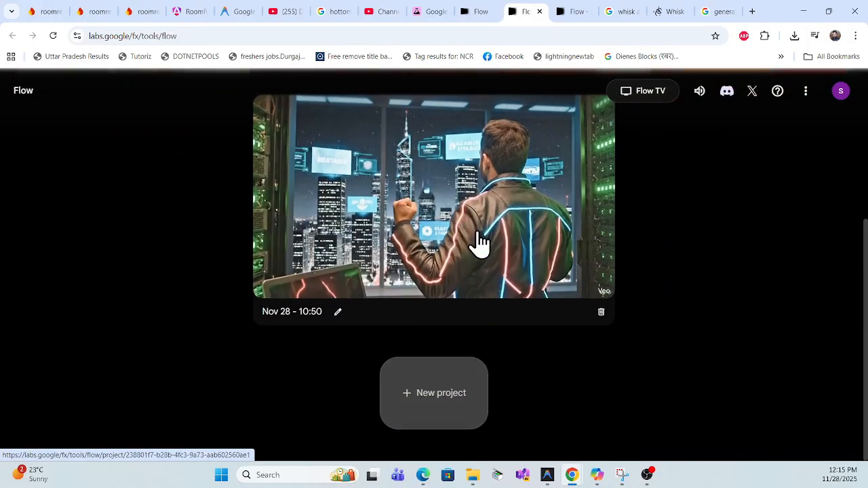
scroll(440, 251, "up", 2)
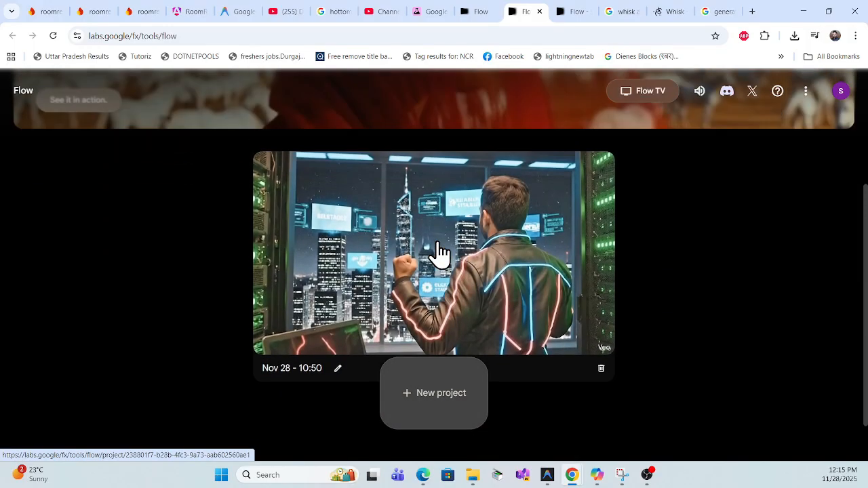
scroll(411, 293, "down", 2)
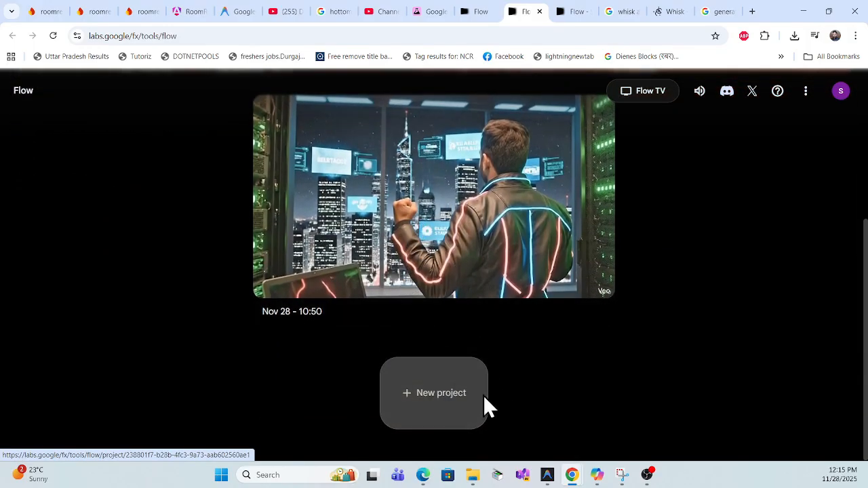
left_click(434, 397)
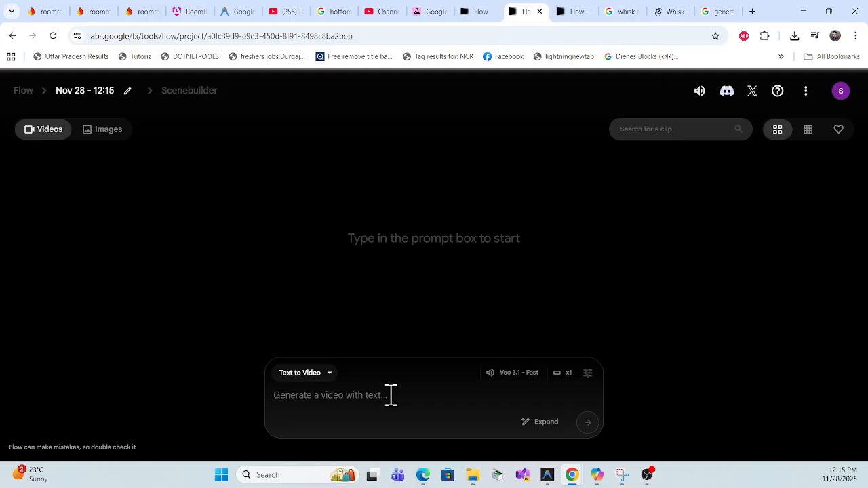
Step: Set the new project's generation mode to Frames to Video
left_click(331, 374)
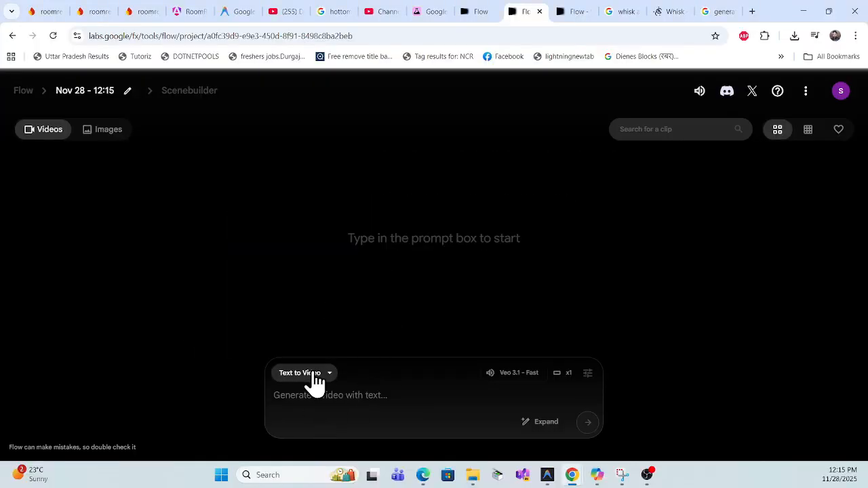
left_click(313, 374)
left_click(306, 302)
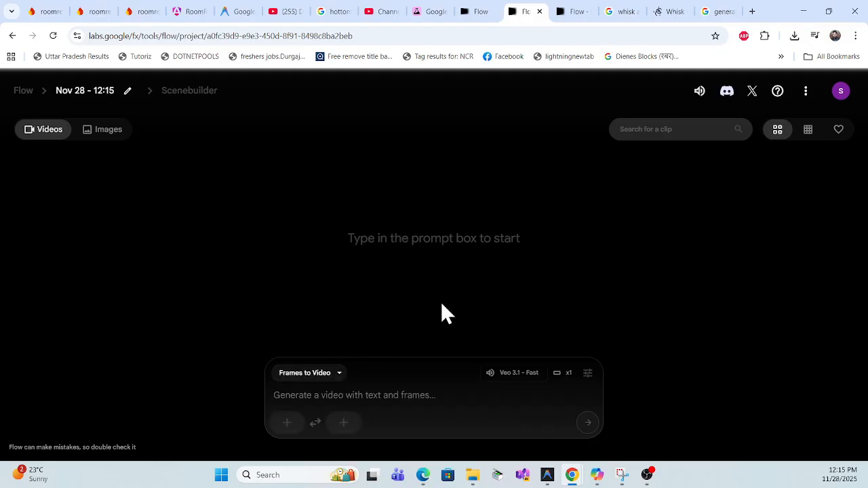
left_click(369, 395)
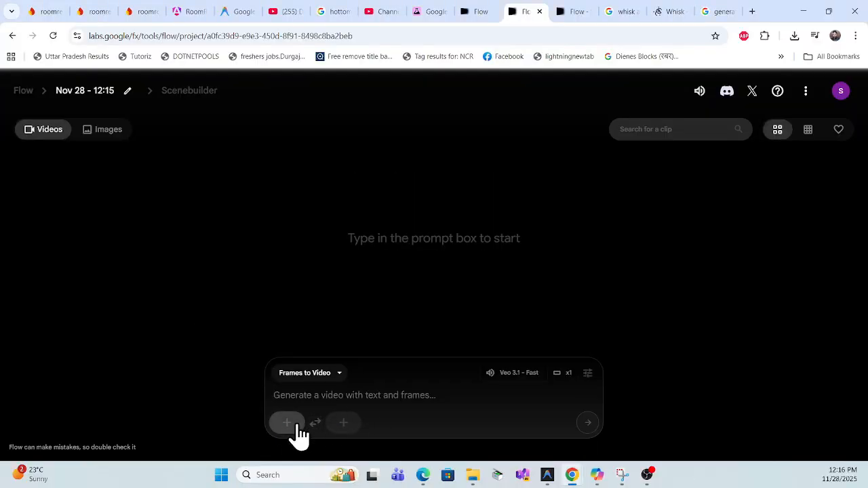
Step: Add the hero's SYSTEM ERROR rooftop image as the first frame and check it against the source image in Whisk
left_click(293, 425)
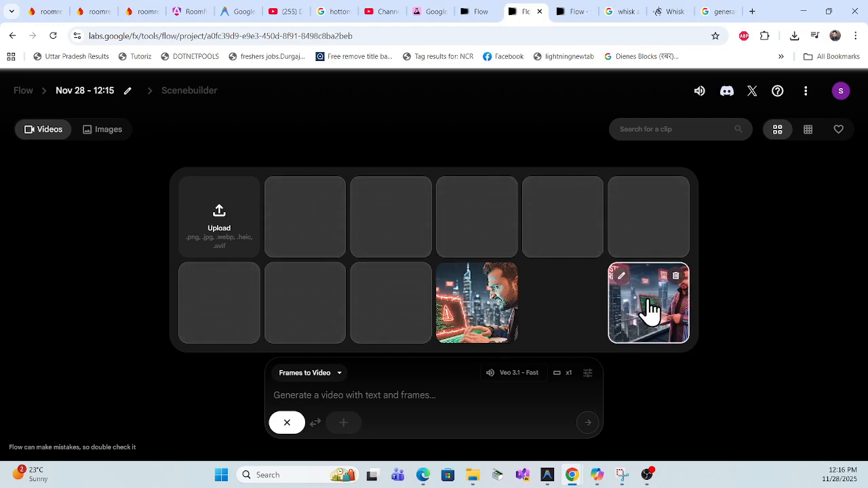
left_click(646, 318)
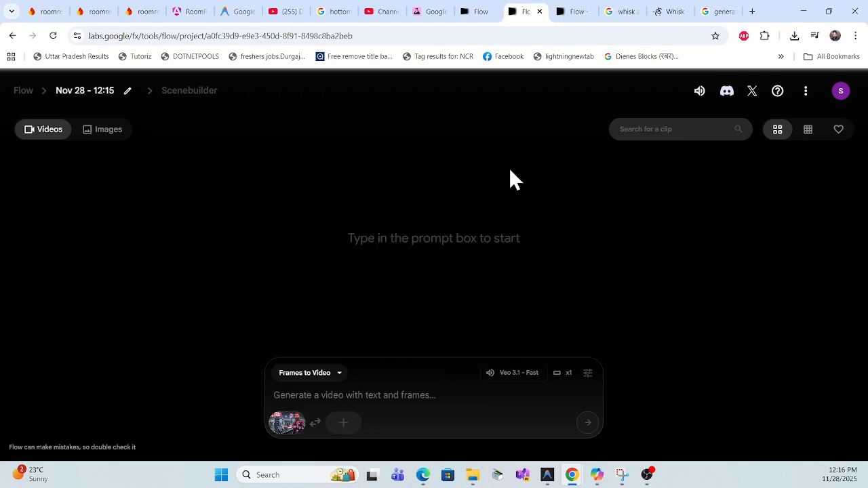
left_click(670, 11)
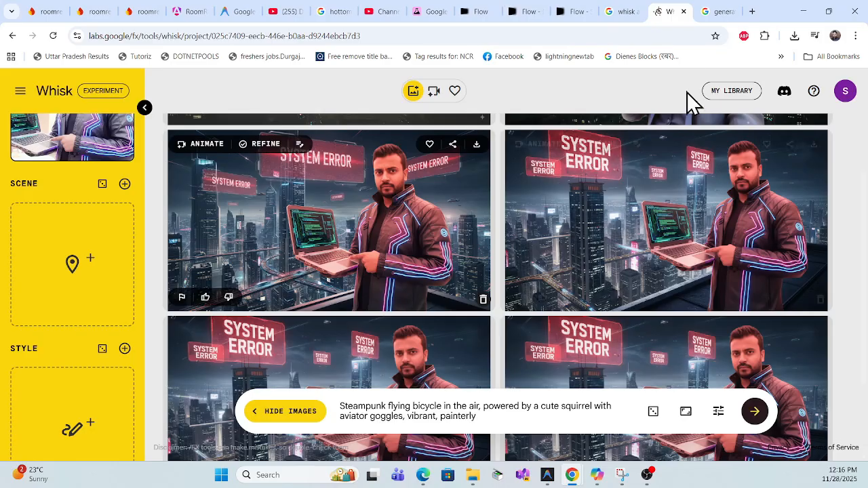
left_click(517, 15)
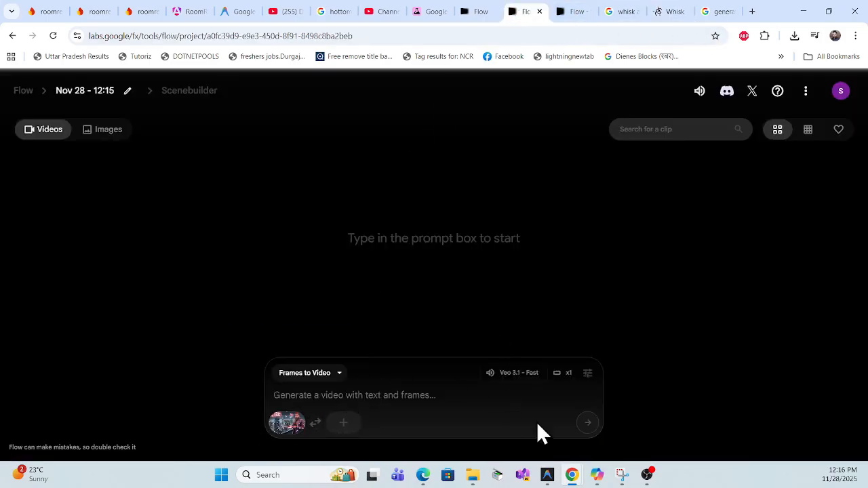
Step: Copy the Scene 1 (0–8s) visuals and dialog from the revised script in Copilot into the Flow video prompt
left_click(597, 476)
scroll(325, 220, "up", 3)
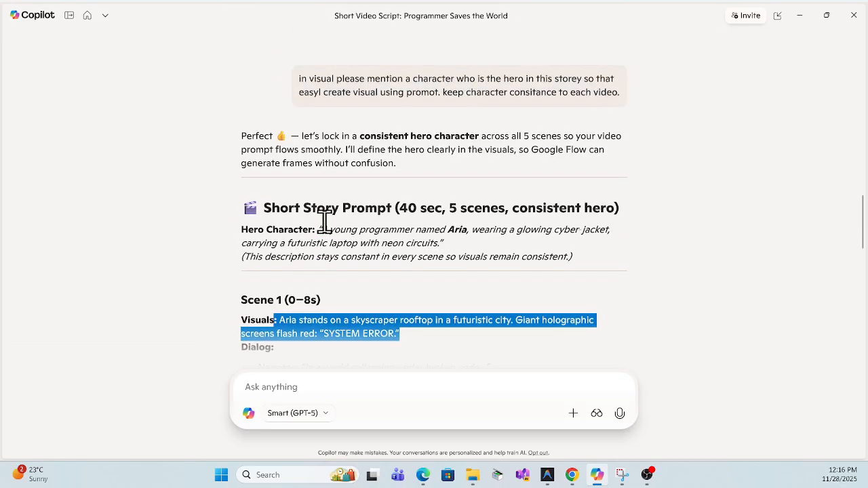
scroll(272, 219, "down", 3)
left_click(270, 189)
left_click_drag(242, 167, 504, 233)
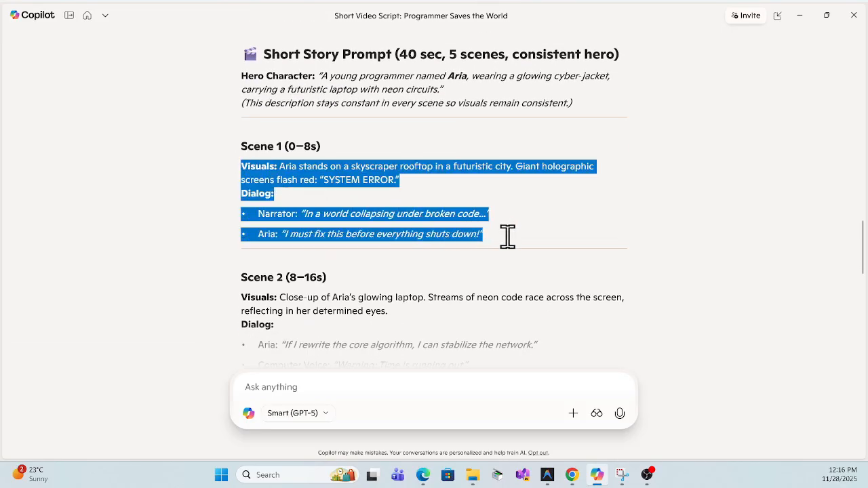
left_click(801, 15)
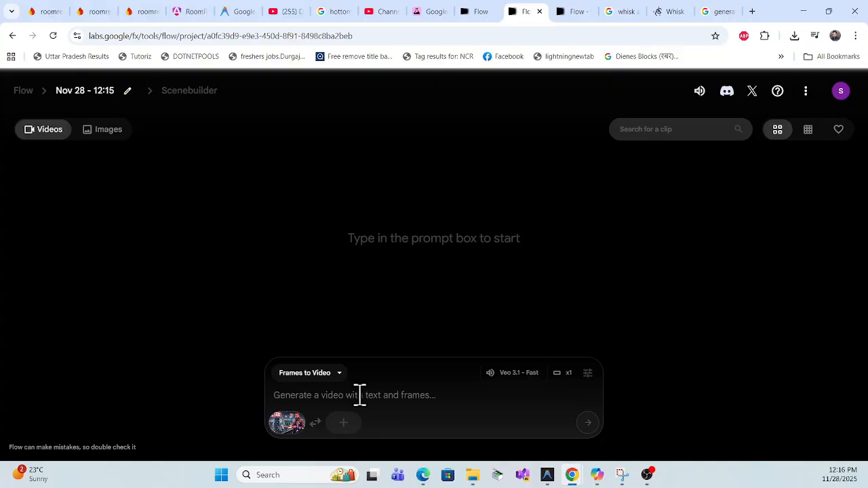
left_click(360, 396)
type("Scene 1 (0–8s) Visuals: Aria stands on a skyscraper rooftop in a futuristic city. Giant holographic screens flash red: \"SYSTEM ERROR.\" Dialog: •\tNarrator: \"In a world collapsing under broken code…\" •\tAria: \"I must fix this before everything shuts down!\"")
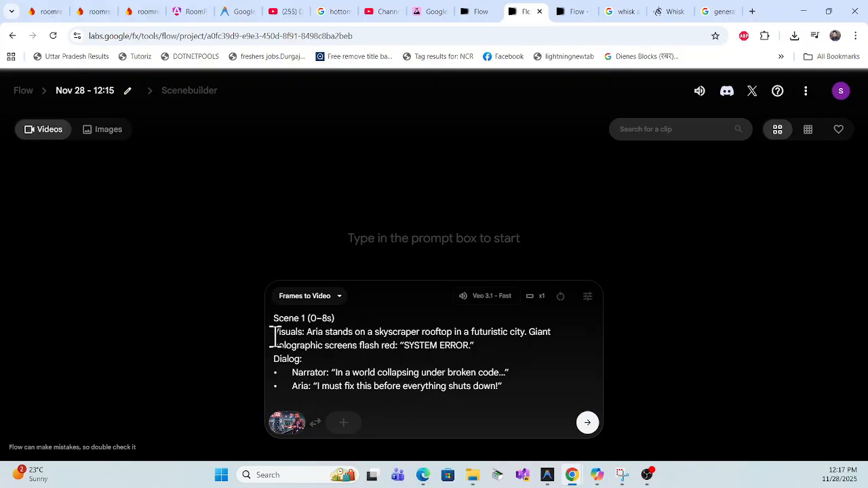
Step: Review the prompt's visuals text, the first frame preview, and the narrator and Aria dialog lines
left_click_drag(275, 333, 485, 352)
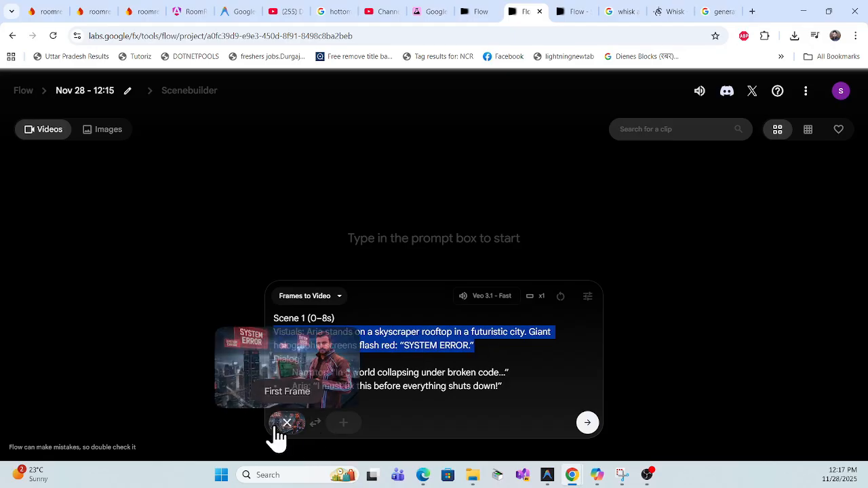
left_click(478, 373)
left_click_drag(288, 361, 510, 395)
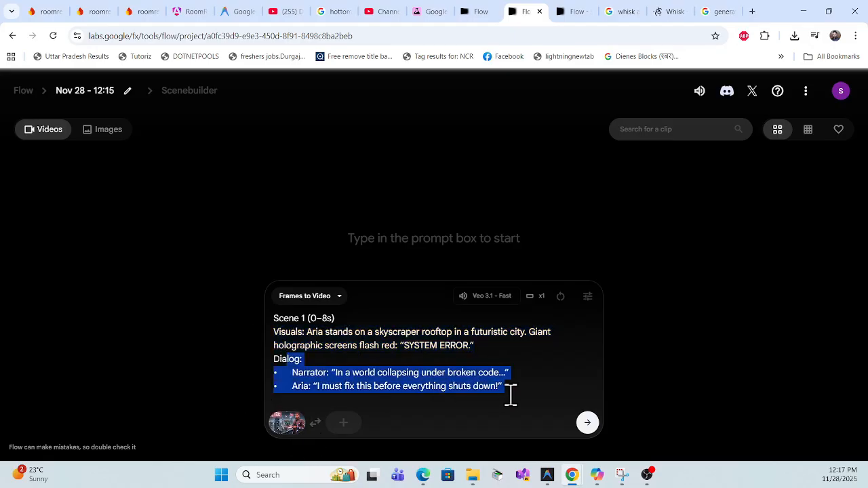
Step: Generate the Scene 1 video from the prompt and first frame, and play back the resulting clip
left_click(587, 424)
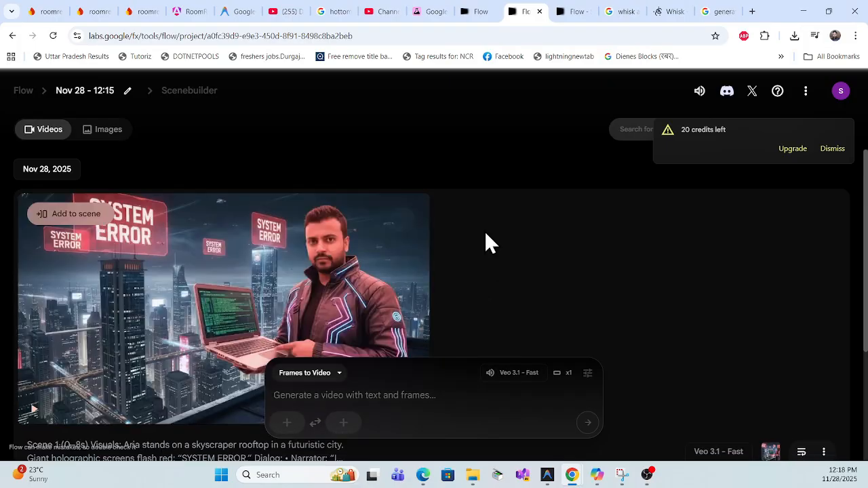
scroll(484, 232, "down", 2)
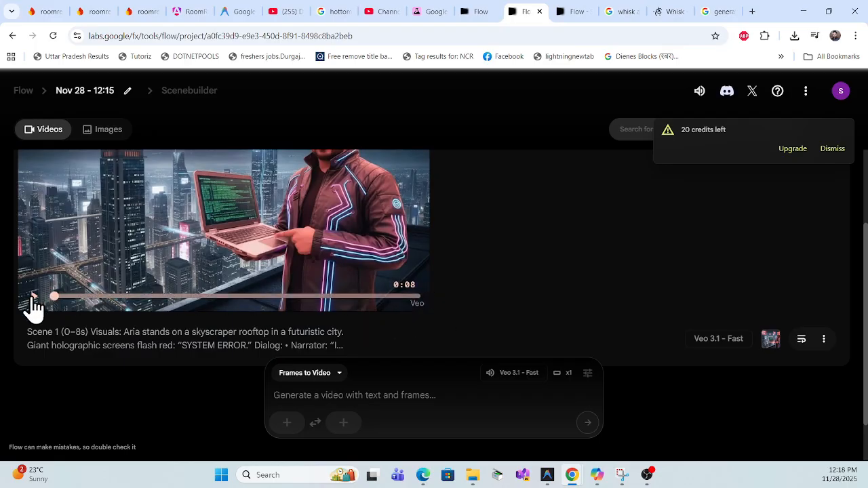
scroll(35, 320, "up", 1)
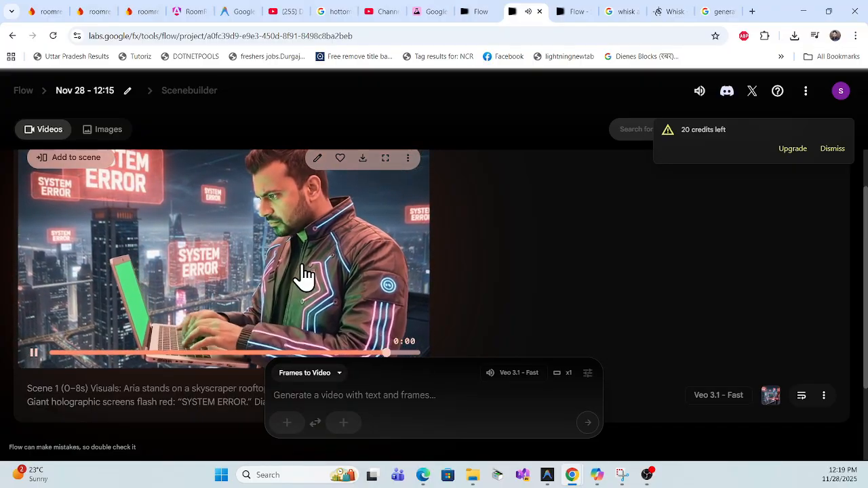
left_click(262, 277)
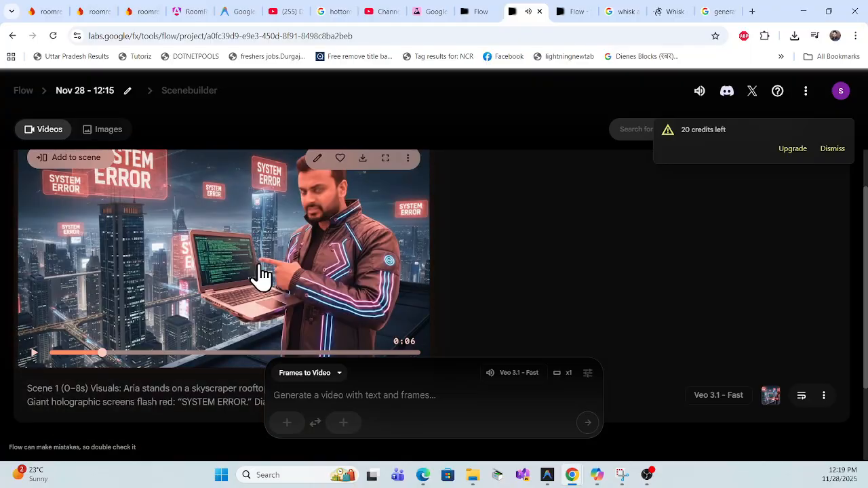
scroll(293, 264, "down", 1)
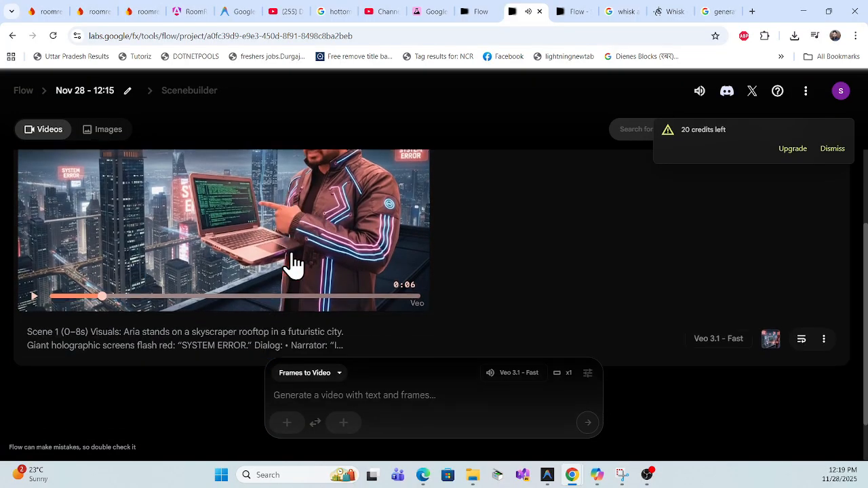
scroll(97, 360, "up", 1)
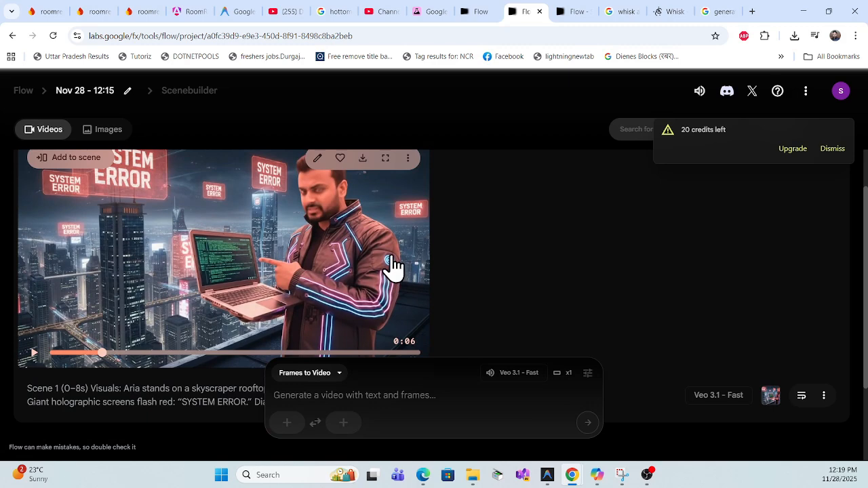
scroll(390, 269, "down", 1)
scroll(380, 267, "up", 1)
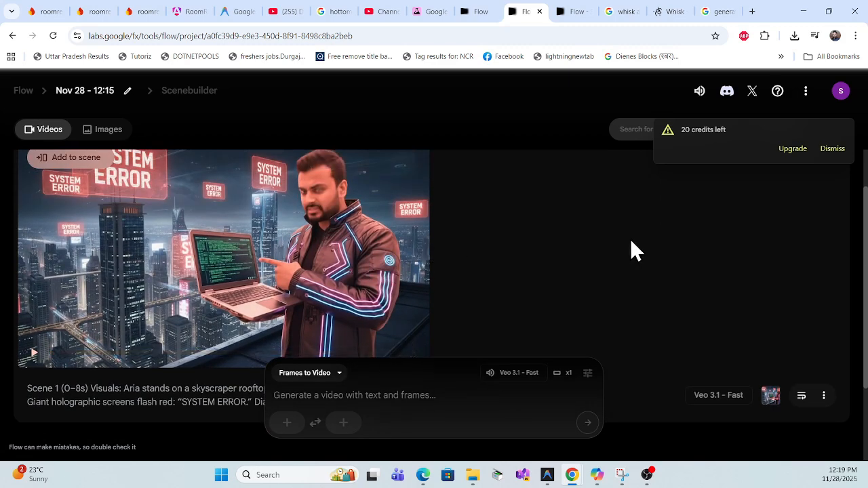
Step: Read the Scene 2 (8–16s) visuals and dialog in the Copilot script and return to the Flow project
left_click(596, 475)
scroll(306, 252, "down", 4)
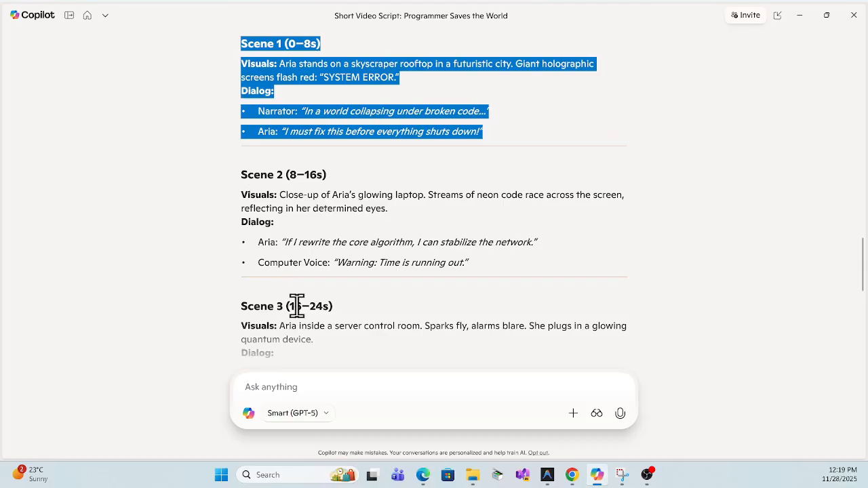
scroll(314, 355, "up", 1)
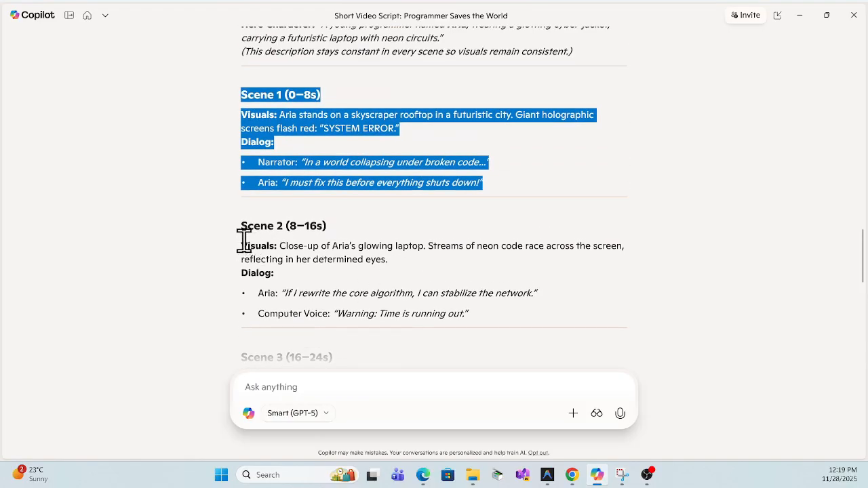
left_click(800, 15)
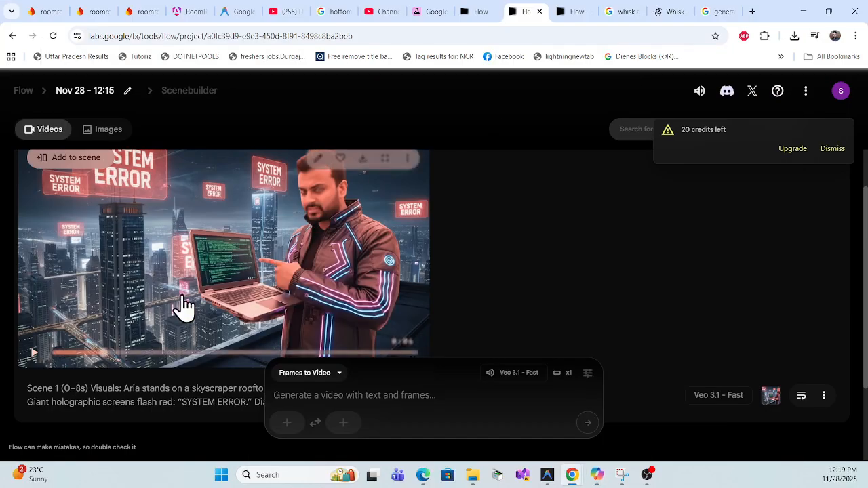
Step: Scrub the Scene 1 clip to its closing frame and check it against the script in Copilot
scroll(180, 297, "down", 1)
scroll(179, 297, "up", 2)
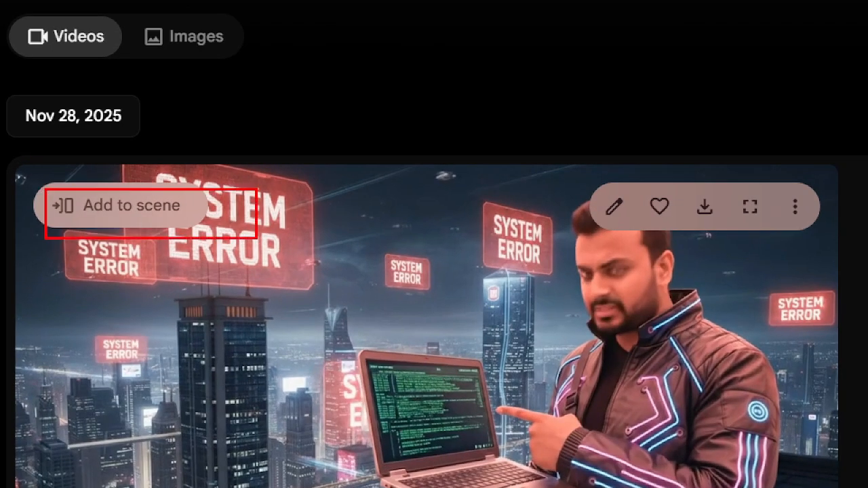
scroll(242, 290, "down", 3)
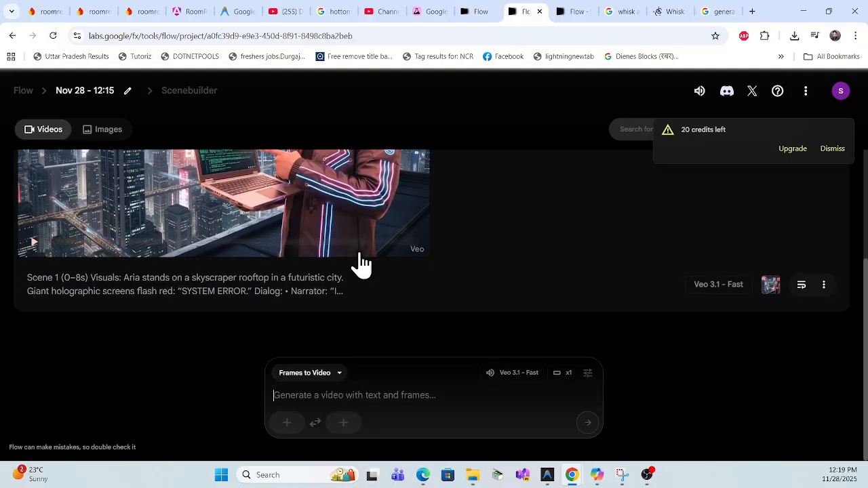
scroll(357, 261, "up", 2)
left_click_drag(105, 357, 407, 357)
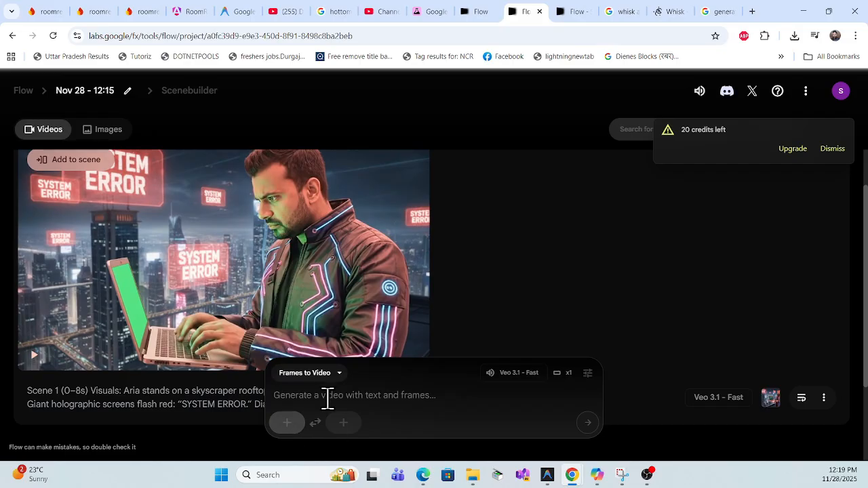
left_click(600, 474)
left_click(801, 15)
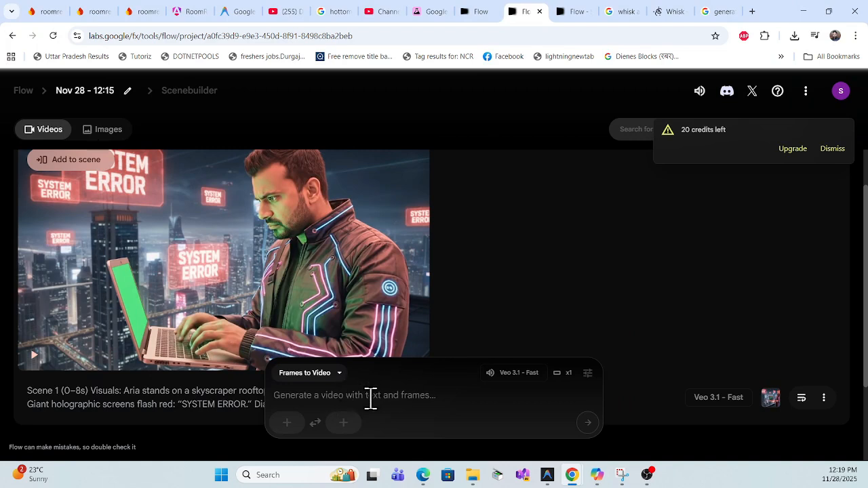
Step: Add the Scene 1 clip to the scene and try the trim handles at its start and end
left_click(66, 163)
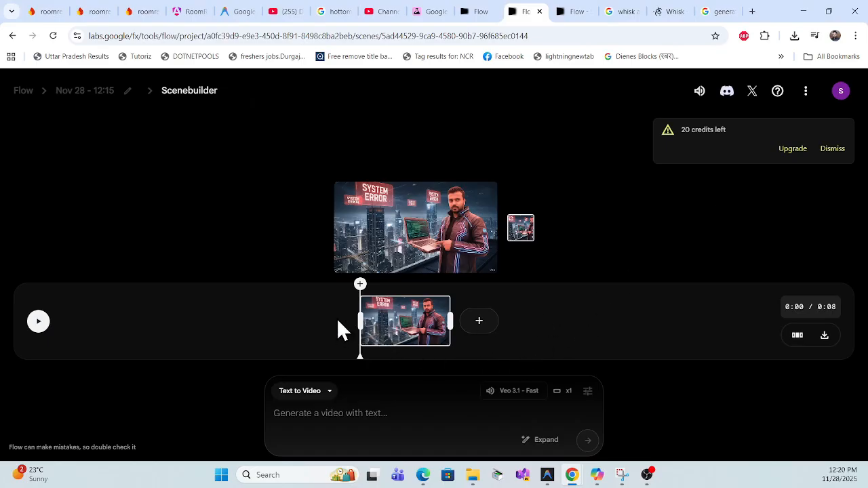
mouse_move(360, 330)
left_mouse_down()
mouse_move(440, 340)
mouse_move(372, 343)
left_mouse_up()
mouse_move(453, 322)
left_mouse_down()
mouse_move(392, 323)
mouse_move(447, 323)
left_mouse_up()
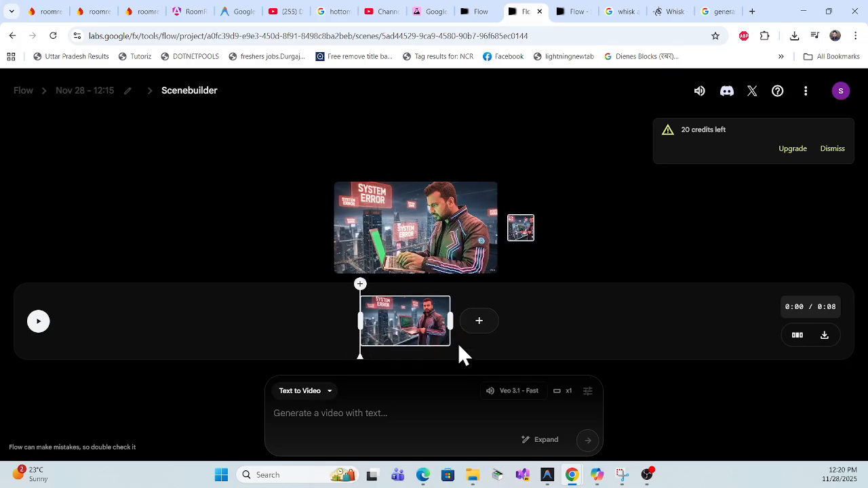
Step: Check the Jump to and Extend options for the clip and the available Veo models, keeping Veo 3.1 - Fast
left_click(487, 320)
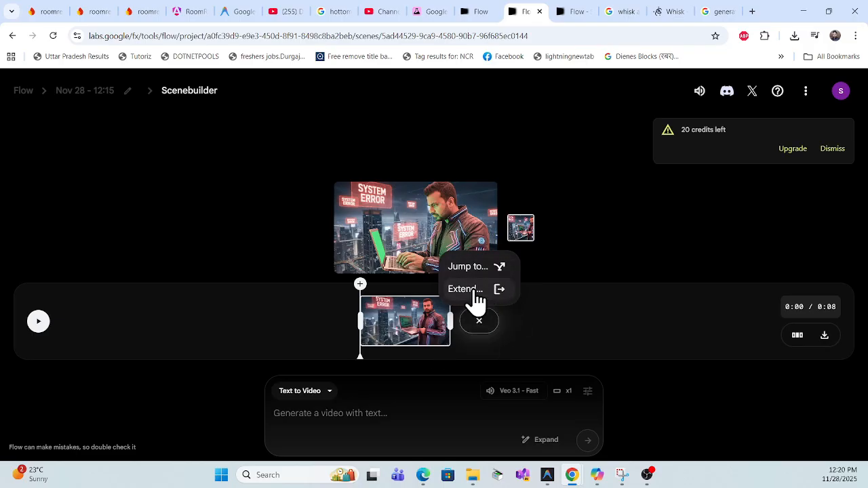
left_click(524, 391)
left_click(415, 336)
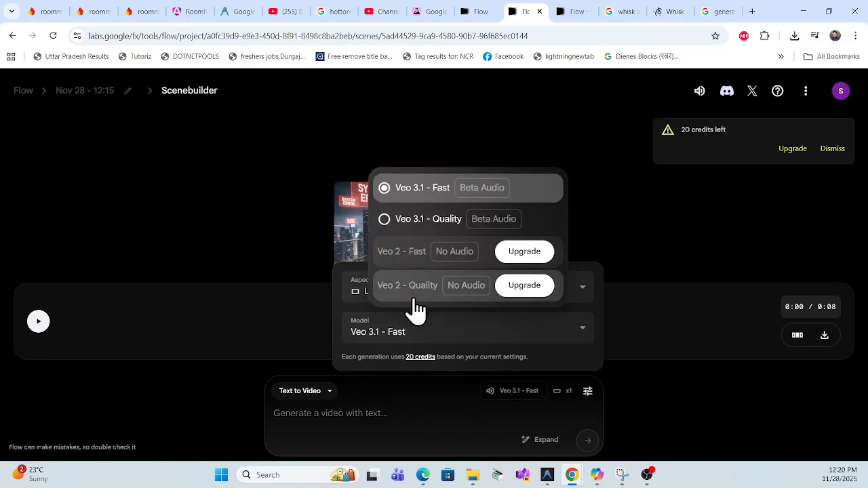
left_click(428, 335)
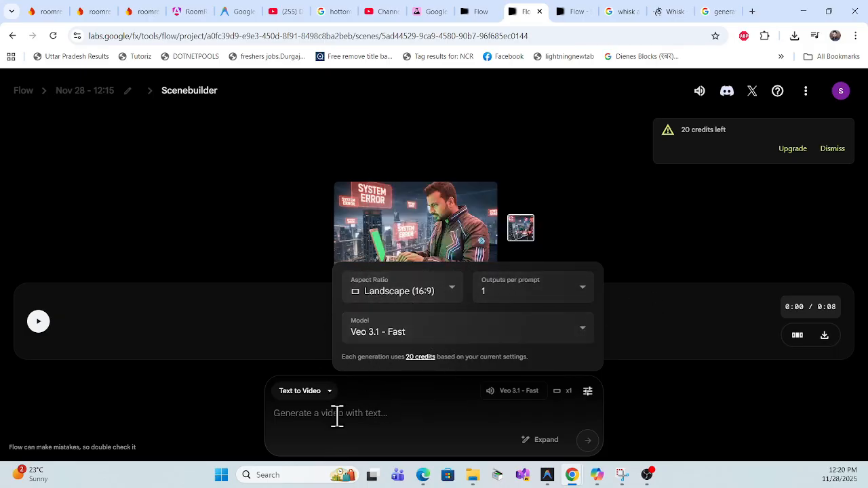
left_click(644, 210)
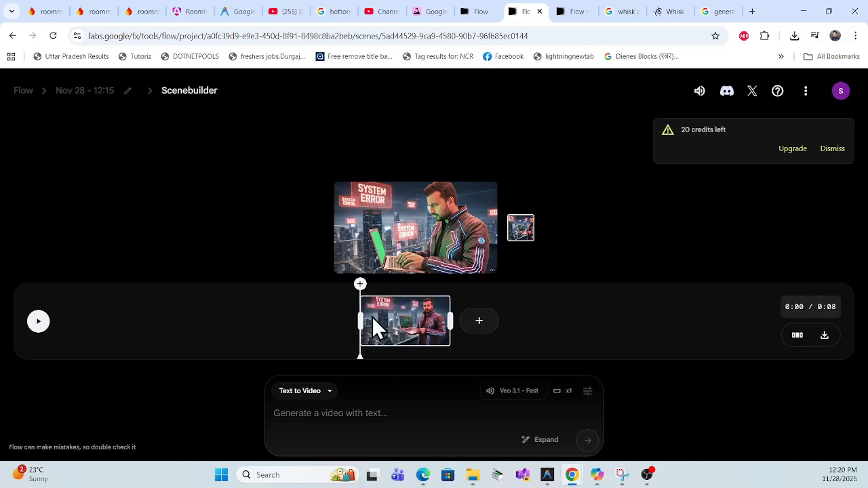
Step: Save the Scene 1 frame at 0:07 as an asset and add it as the first frame for Frames to Video
left_click_drag(360, 288, 448, 290)
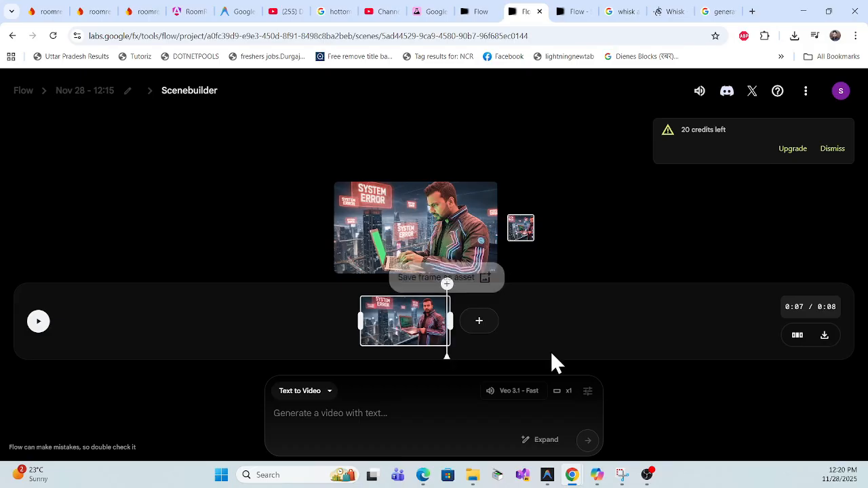
mouse_move(451, 292)
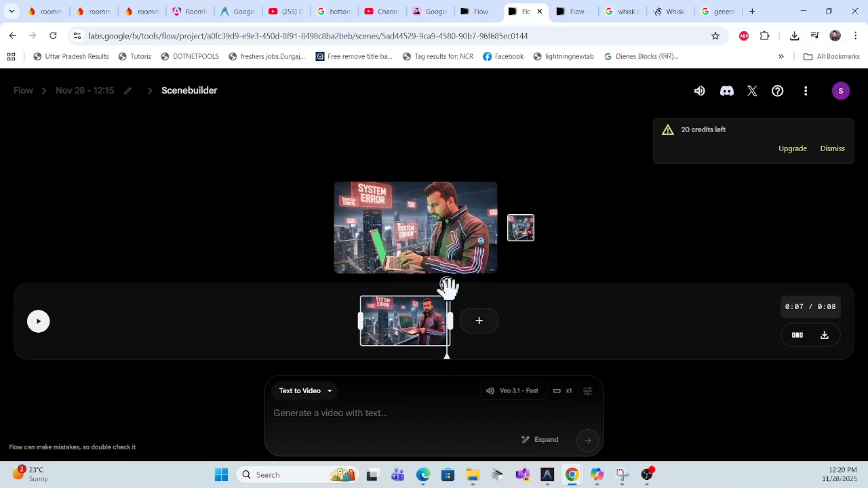
left_click_drag(447, 288, 446, 288)
mouse_move(446, 286)
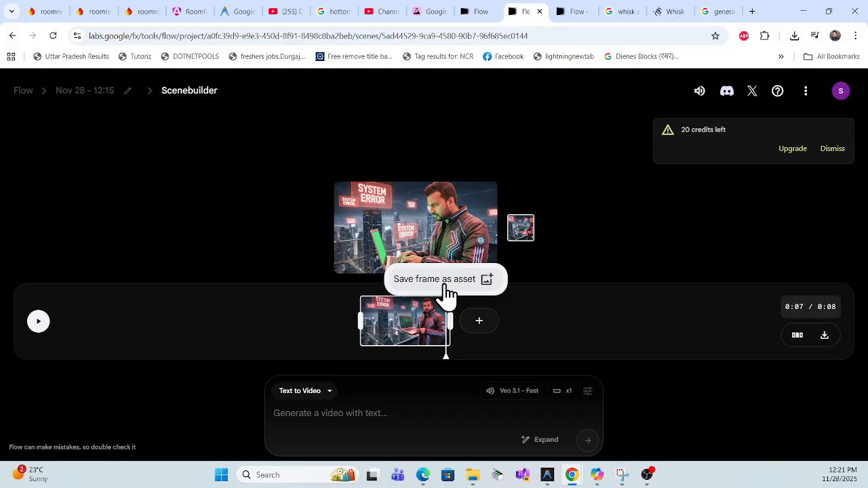
left_click(446, 290)
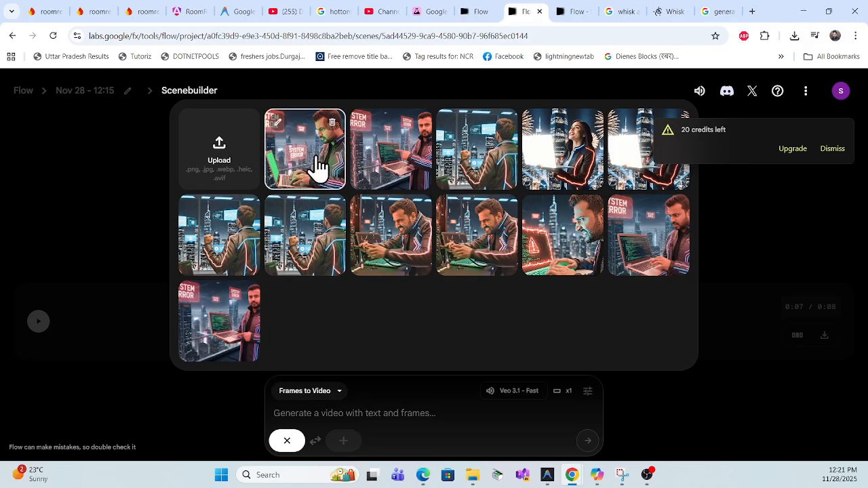
left_click(298, 157)
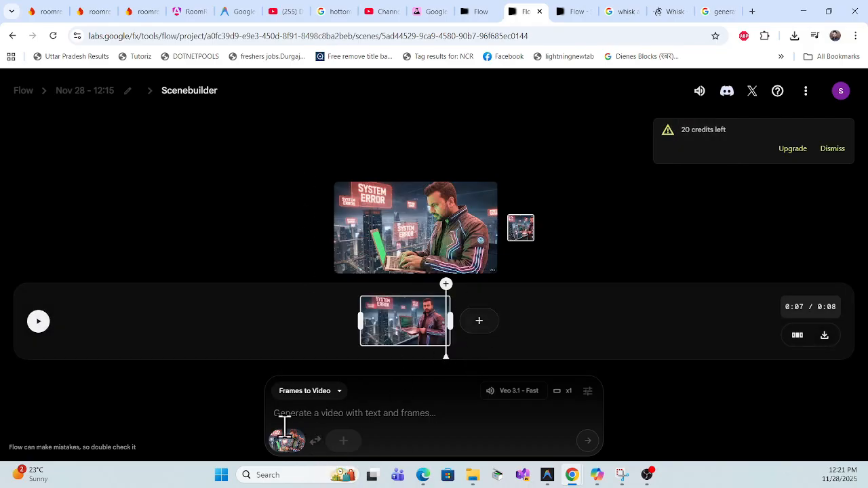
Step: Copy the Scene 2 (8–16s) visuals and dialog from the Copilot script into the Flow prompt, and clear the prompt again
left_click(597, 477)
scroll(277, 254, "down", 1)
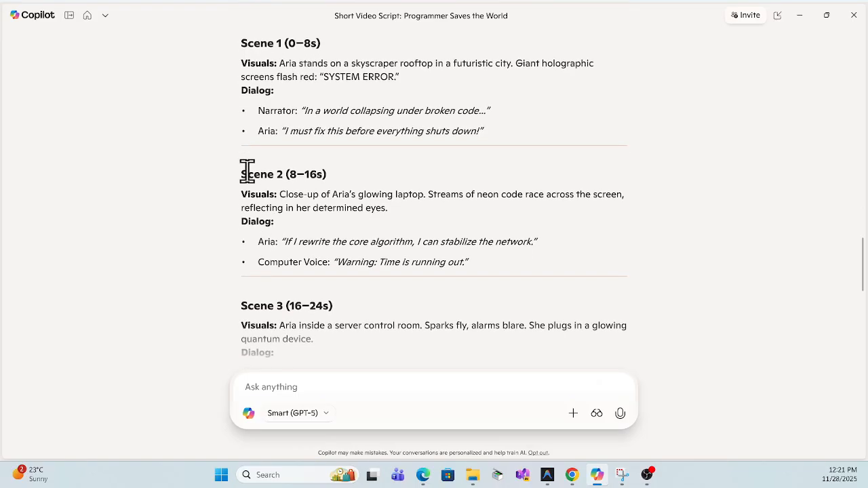
left_click_drag(242, 171, 493, 264)
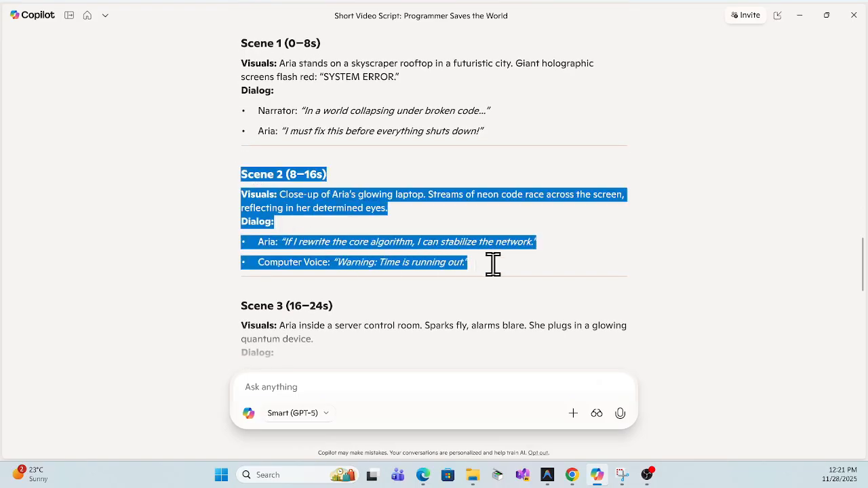
left_click(800, 15)
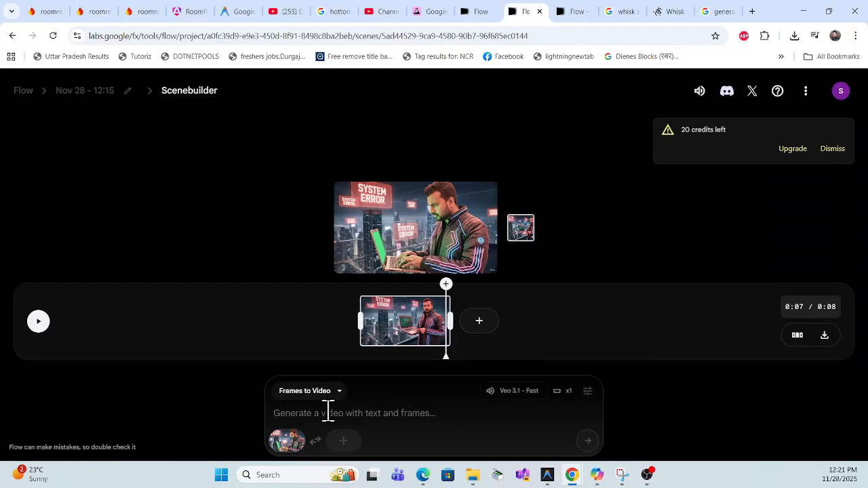
left_click(329, 412)
type("Scene 2 (8–16s) Visuals: Close-up of Aria’s glowing laptop. Streams of neon code race across the screen, reflecting in her determined eyes. Dialog: - Aria: \"If I rewrite the core algorithm, I can stabilize the network.\" - Computer Voice: \"Warning: Time is running out.\"")
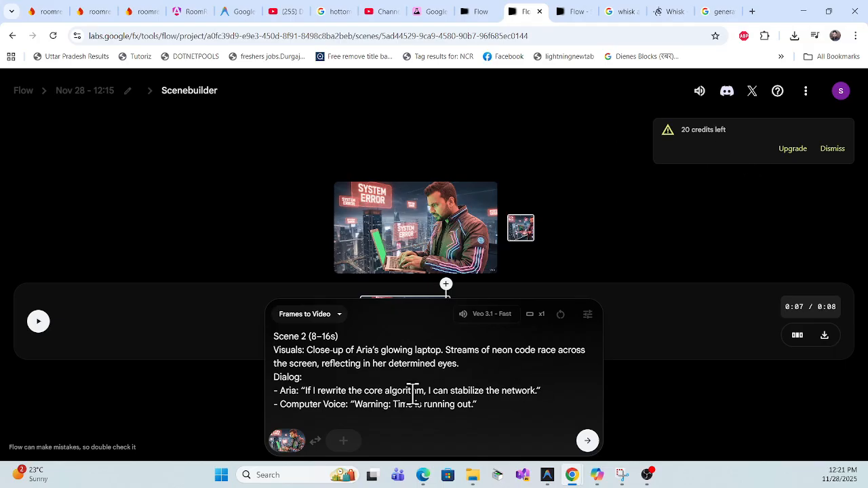
key("ctrl+a")
key("BackSpace")
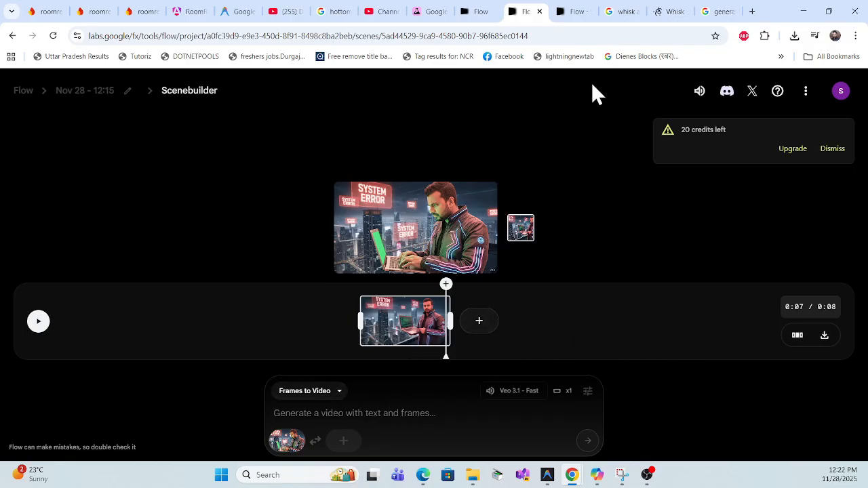
Step: Switch to the Nov 28 - 10:50 project's Scenebuilder and inspect the second clip's ending at 0:15 and the last clip at 0:43
left_click(577, 12)
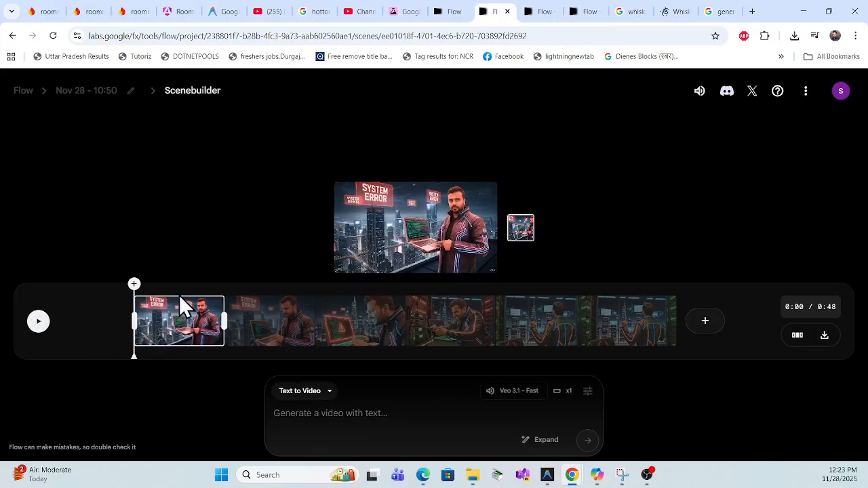
left_click(279, 334)
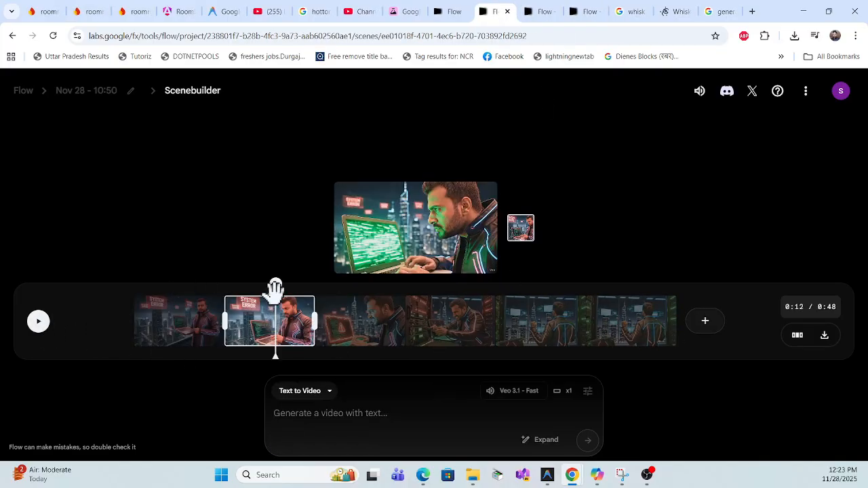
left_click_drag(275, 288, 306, 291)
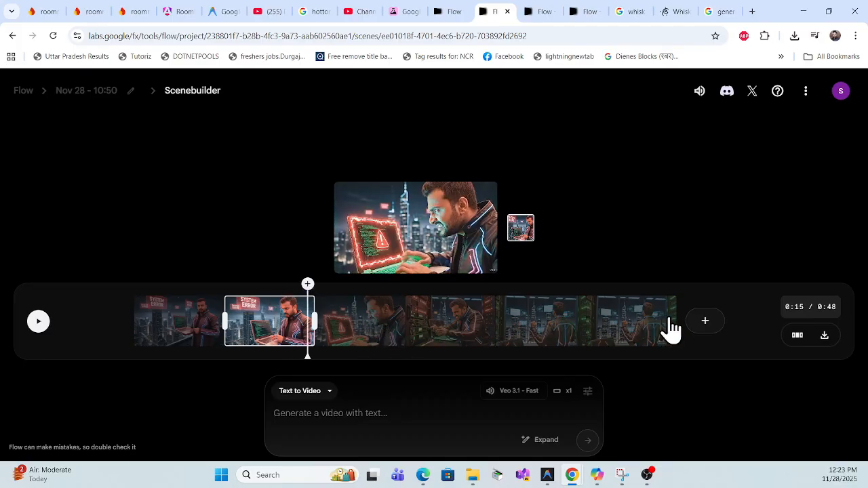
left_click(628, 333)
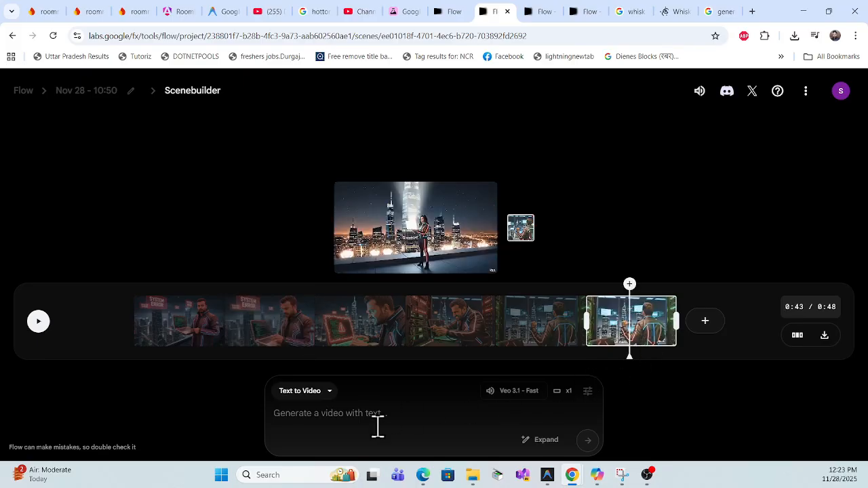
Step: Set the generation mode to Frames to Video and save the last clip's frame at 0:43 as an asset
left_click(329, 392)
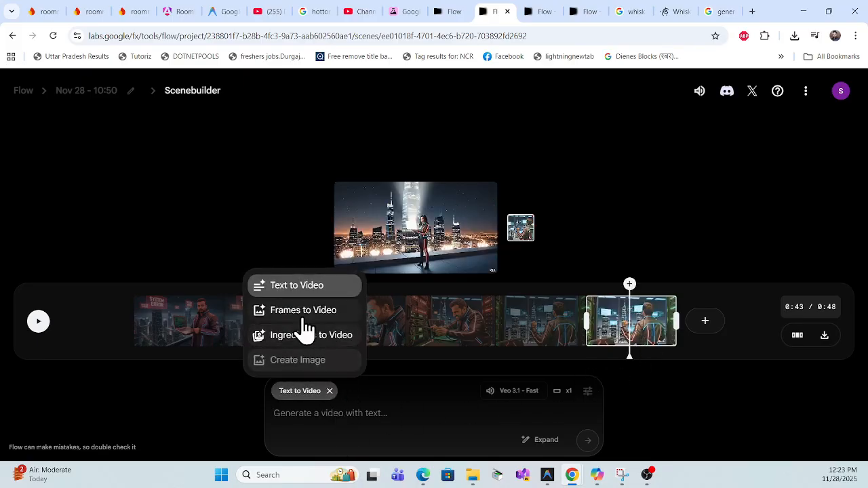
left_click(299, 314)
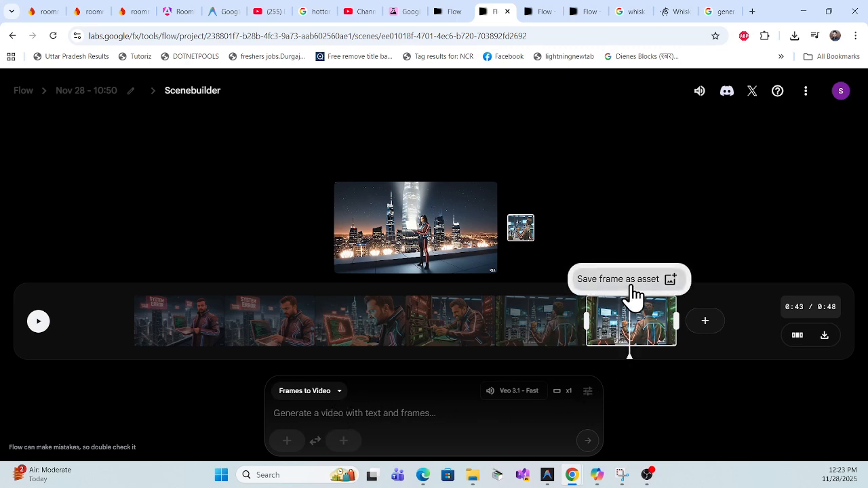
left_click(600, 288)
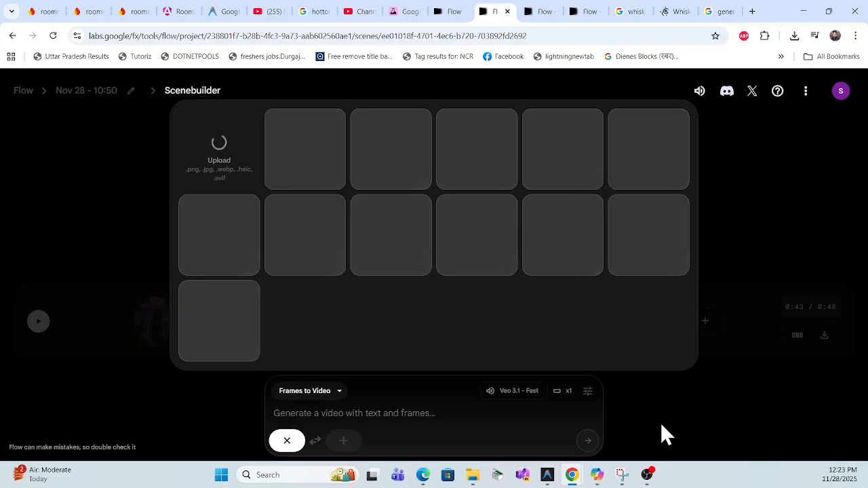
left_click(661, 421)
Step: Scrub back through the scene timeline to inspect the frames at 0:33, 0:32 and 0:38
left_click_drag(630, 319, 514, 334)
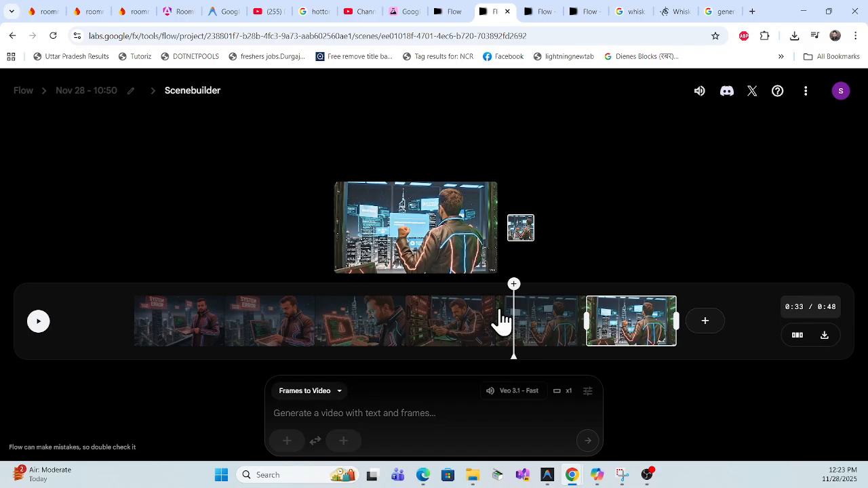
left_click_drag(515, 327, 498, 329)
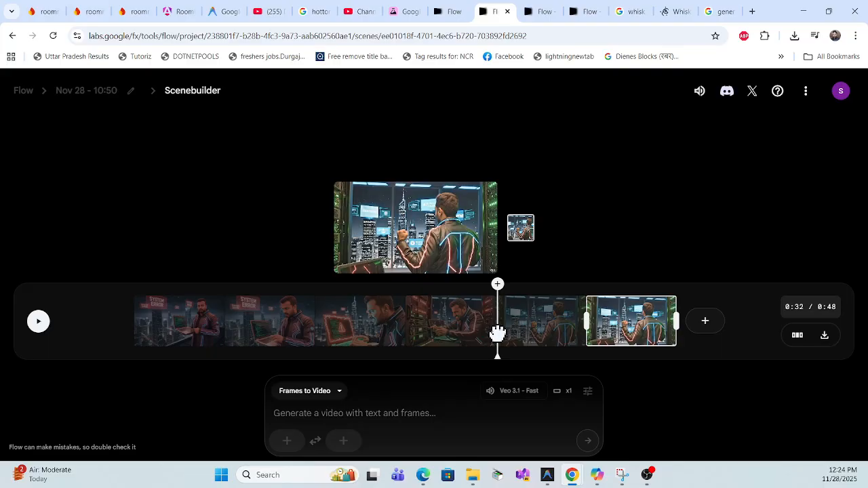
left_click_drag(498, 332, 567, 334)
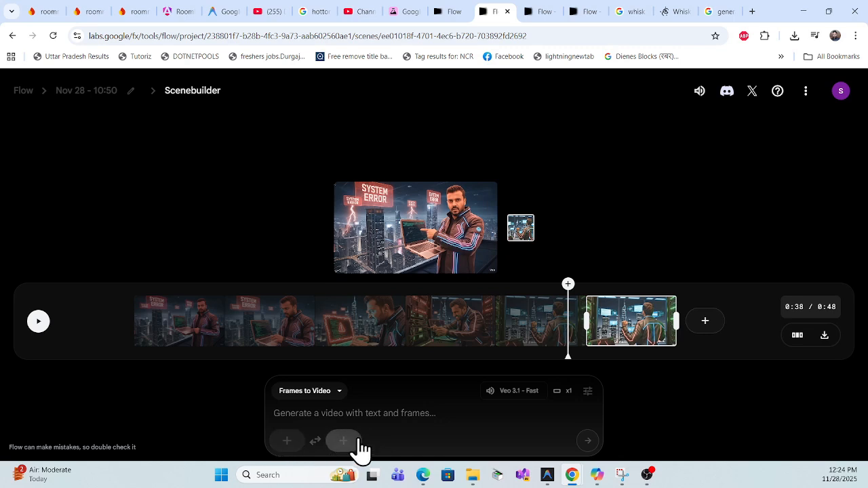
mouse_move(570, 329)
left_mouse_down()
mouse_move(523, 333)
mouse_move(573, 333)
left_mouse_up()
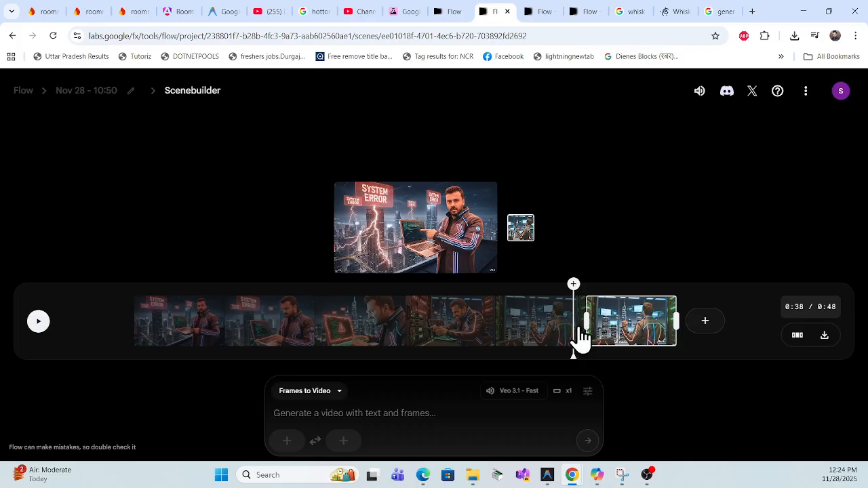
mouse_move(574, 324)
left_mouse_down()
mouse_move(487, 333)
mouse_move(572, 331)
left_mouse_up()
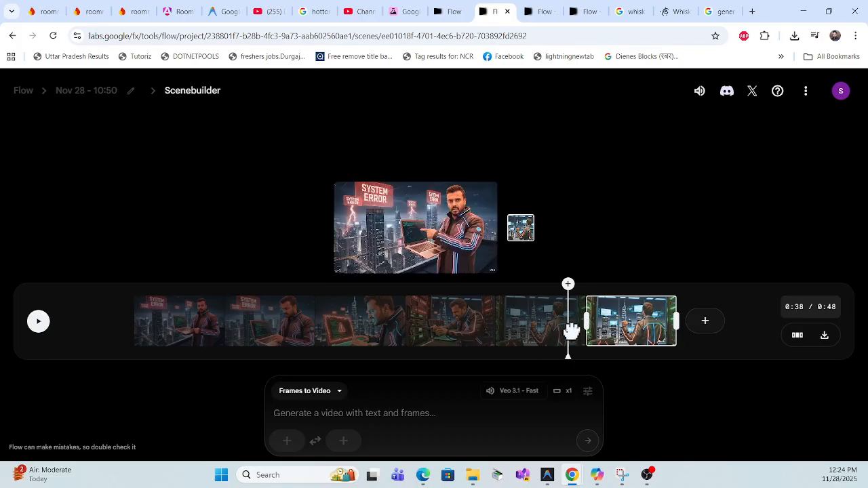
Step: Set the man viewed from behind at the city screens as first frame and the man pointing at the laptop under System Error signs as last frame
left_click(287, 442)
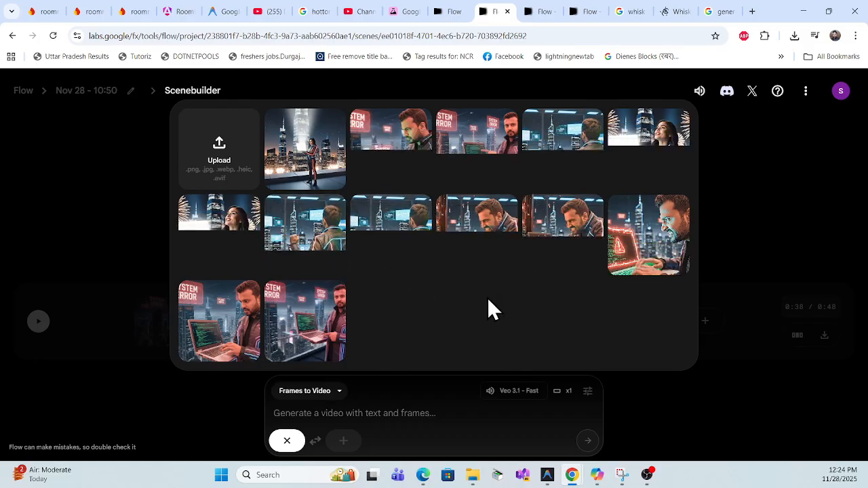
left_click(309, 252)
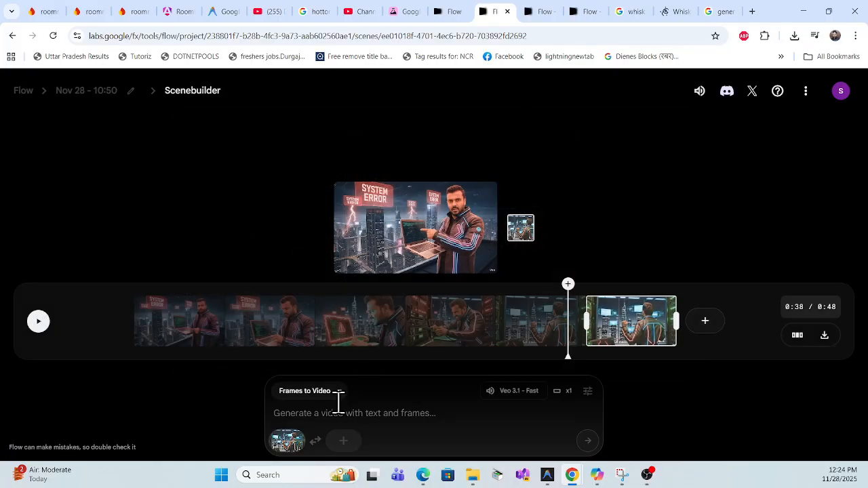
mouse_move(291, 455)
left_click(344, 444)
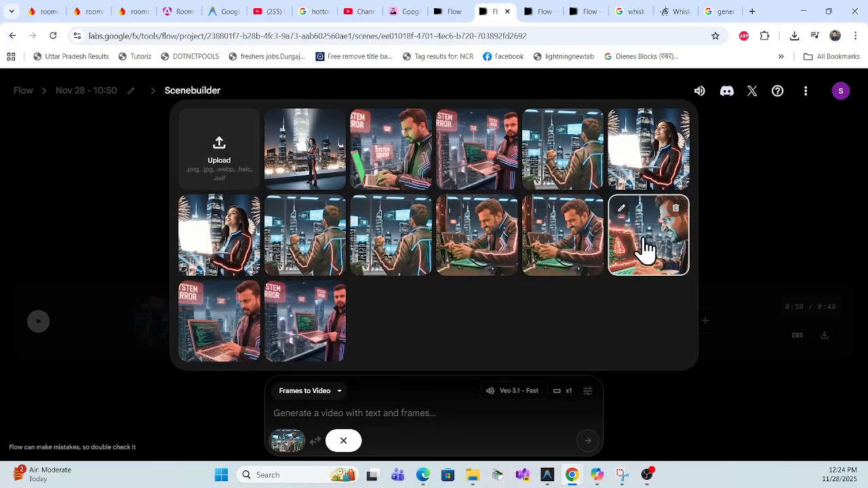
left_click(471, 170)
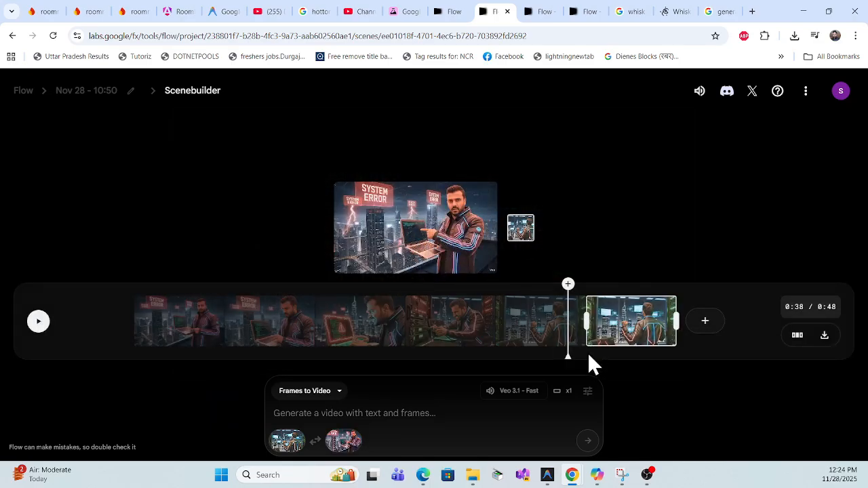
mouse_move(335, 453)
left_click(439, 411)
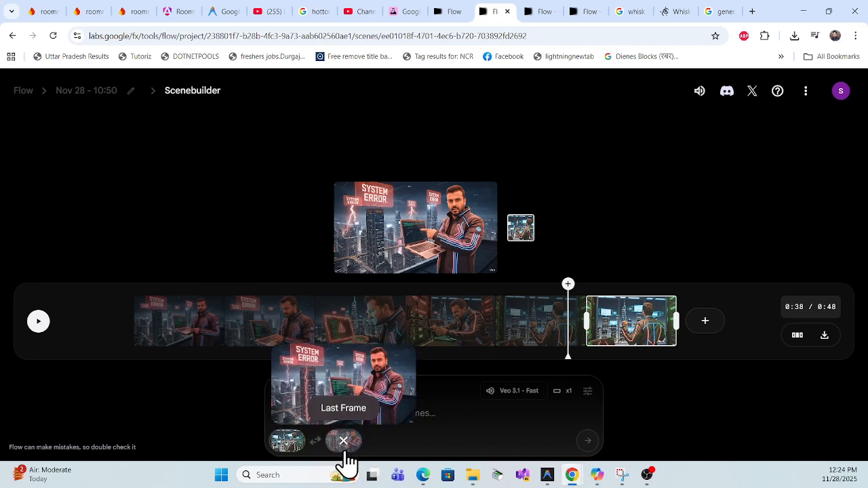
mouse_move(286, 453)
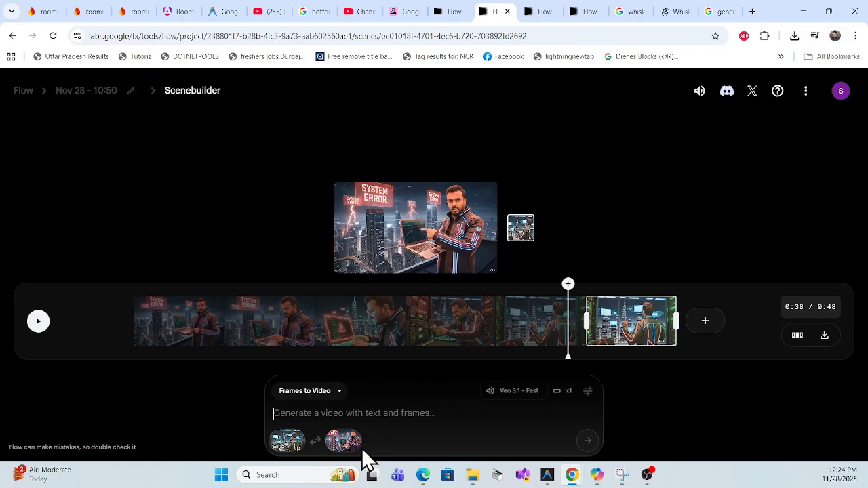
mouse_move(348, 448)
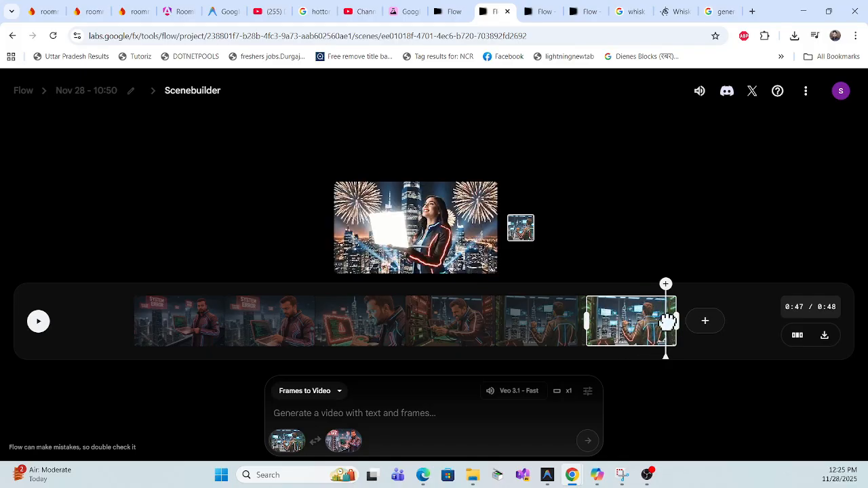
Step: Review the order of all clips in the scene's arrange view and return to the timeline
left_click(799, 336)
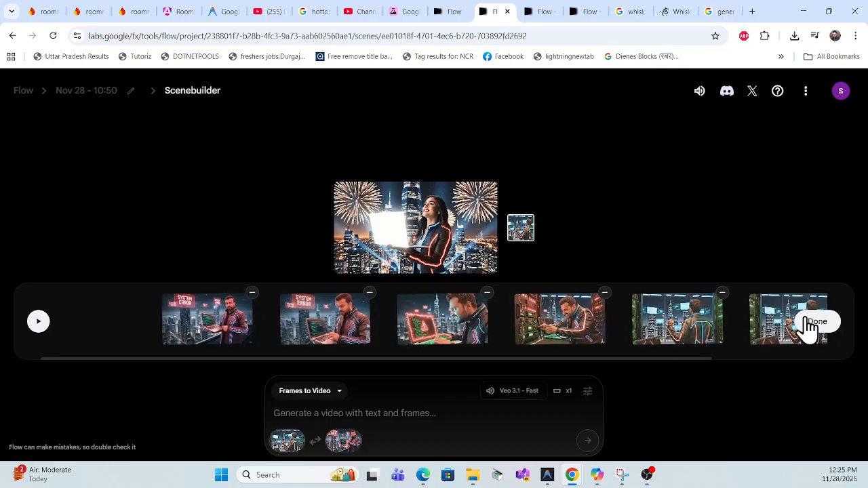
left_click_drag(683, 360, 814, 362)
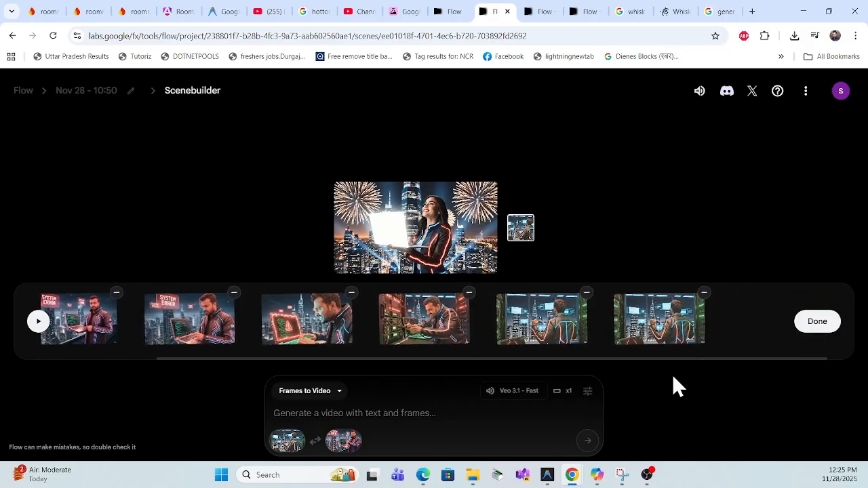
left_click(816, 326)
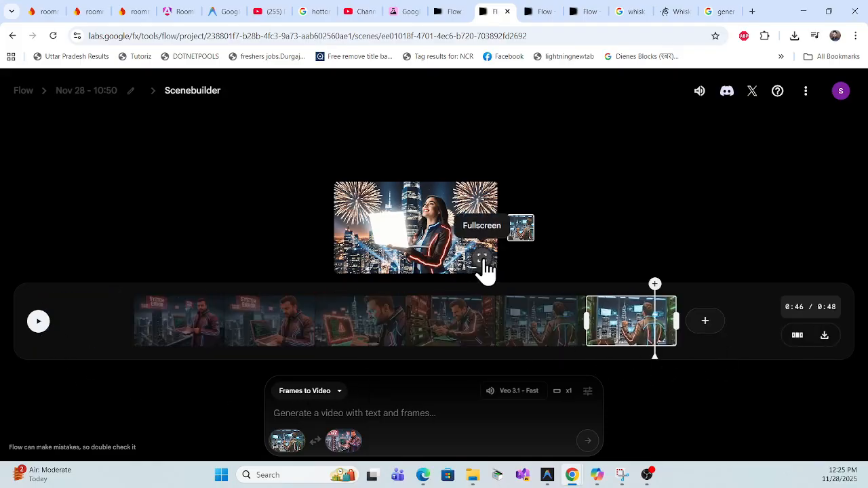
Step: Play the complete scene from the beginning in full screen, then return to the Scenebuilder and pause playback
left_click(481, 260)
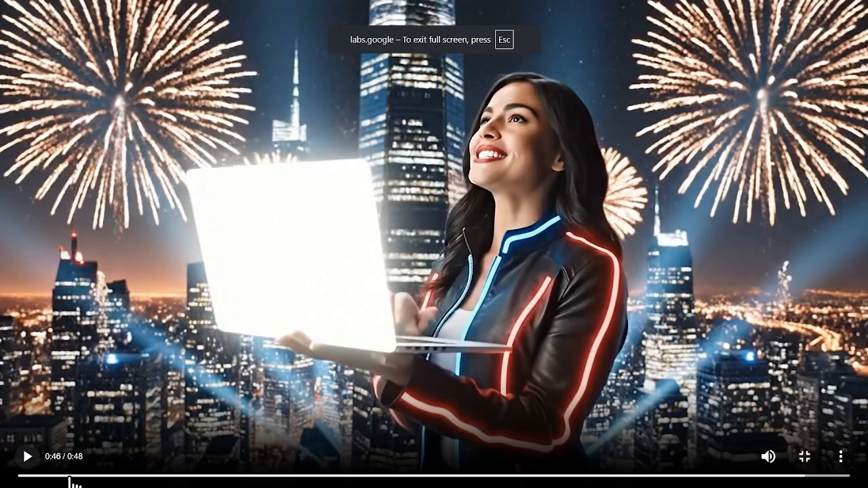
left_click(21, 477)
left_click(26, 459)
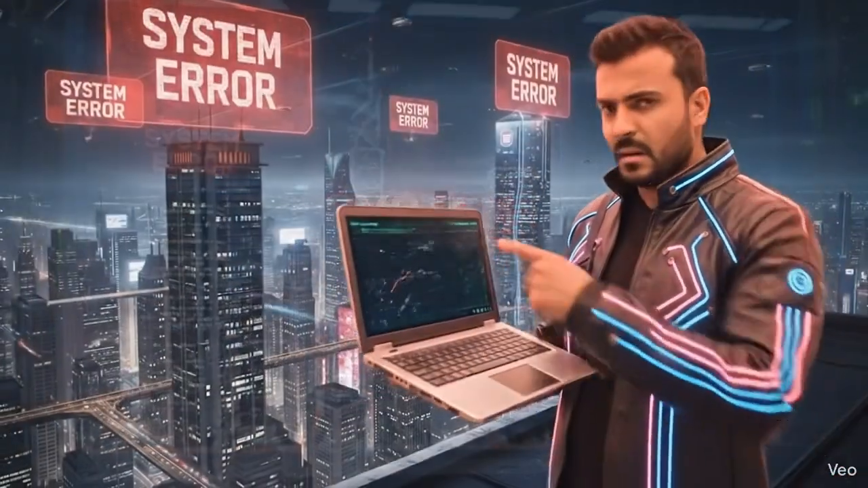
mouse_move(775, 251)
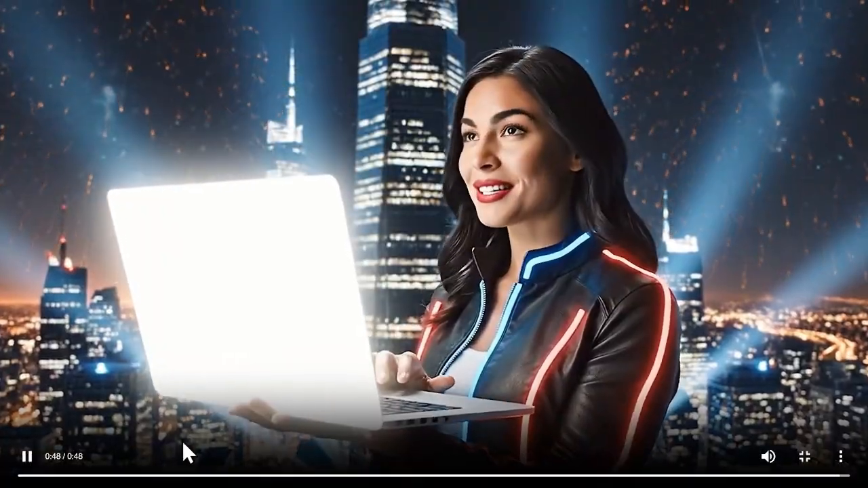
key("Escape")
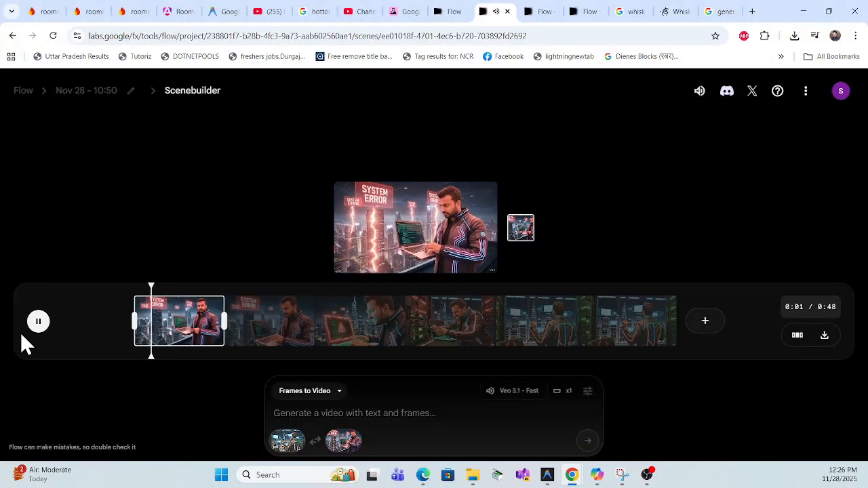
left_click(37, 323)
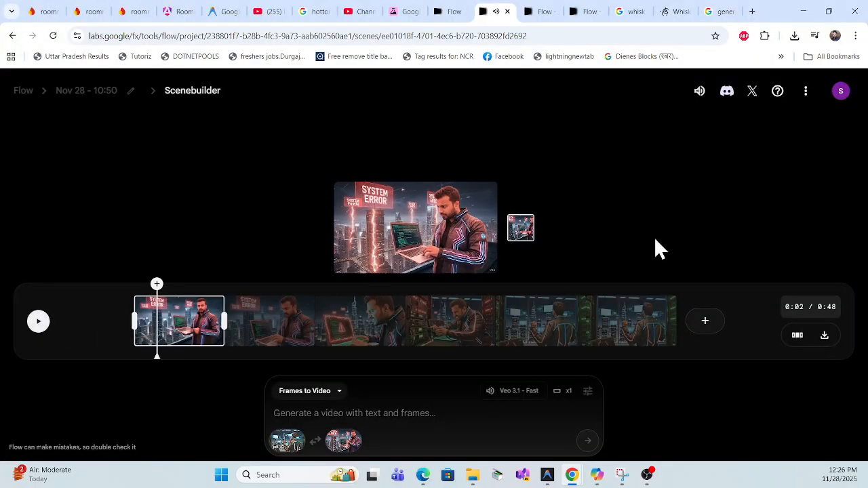